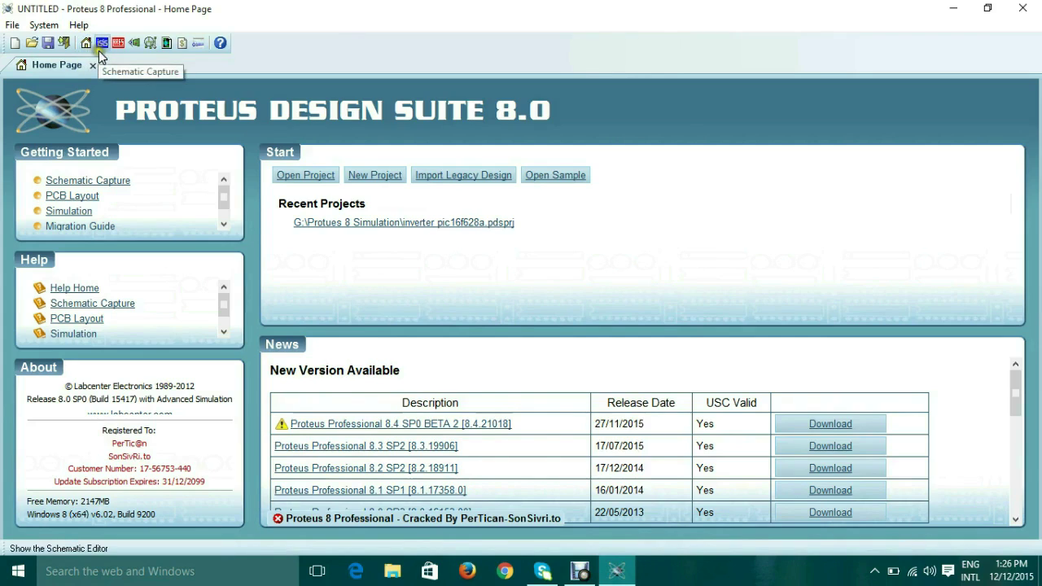
Step: Start a new project and name it "power Supply"
left_click(12, 24)
left_click(33, 44)
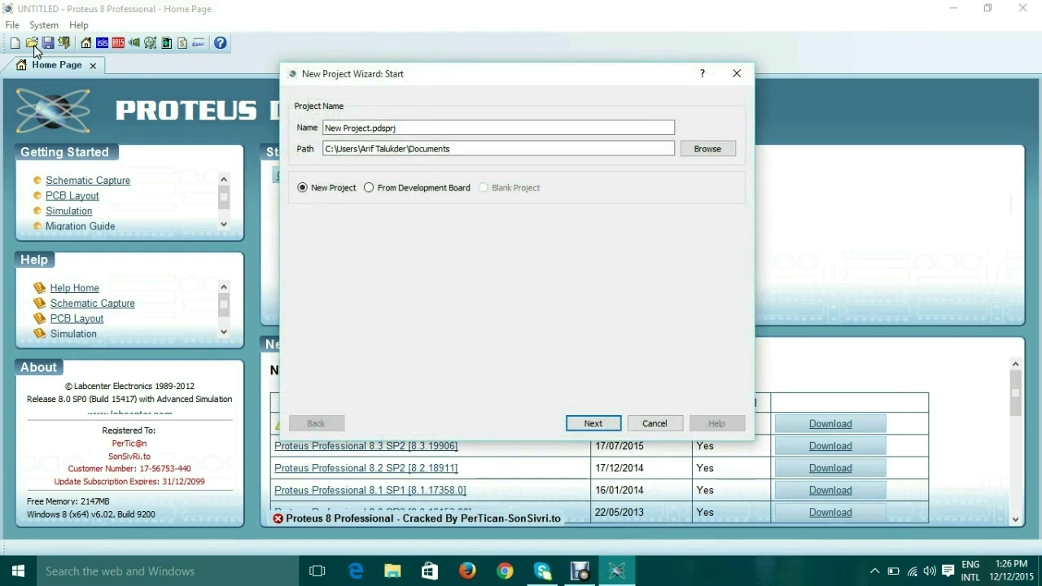
left_click_drag(399, 127, 302, 140)
key("BackSpace")
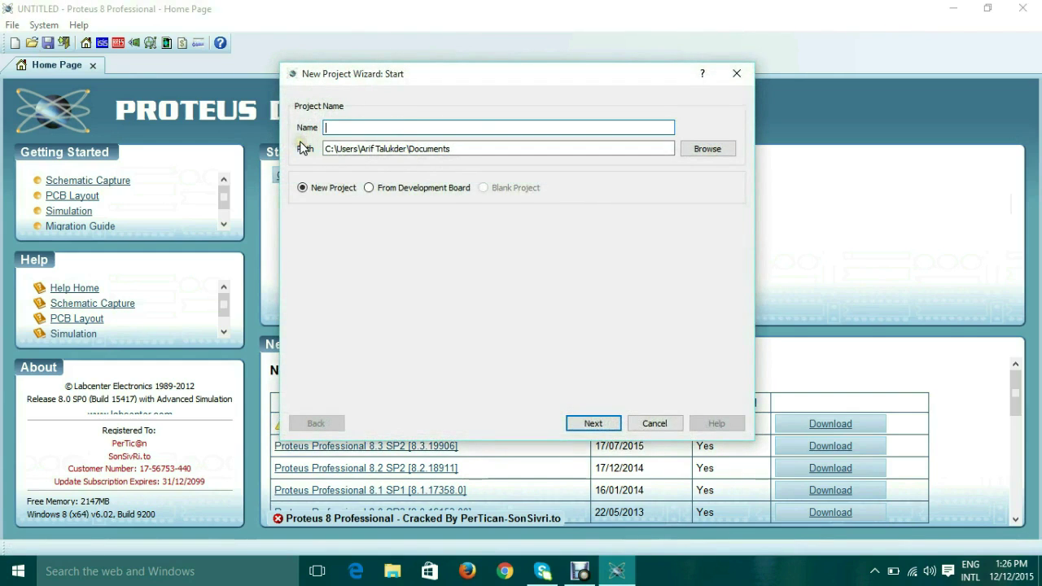
type("power Supply")
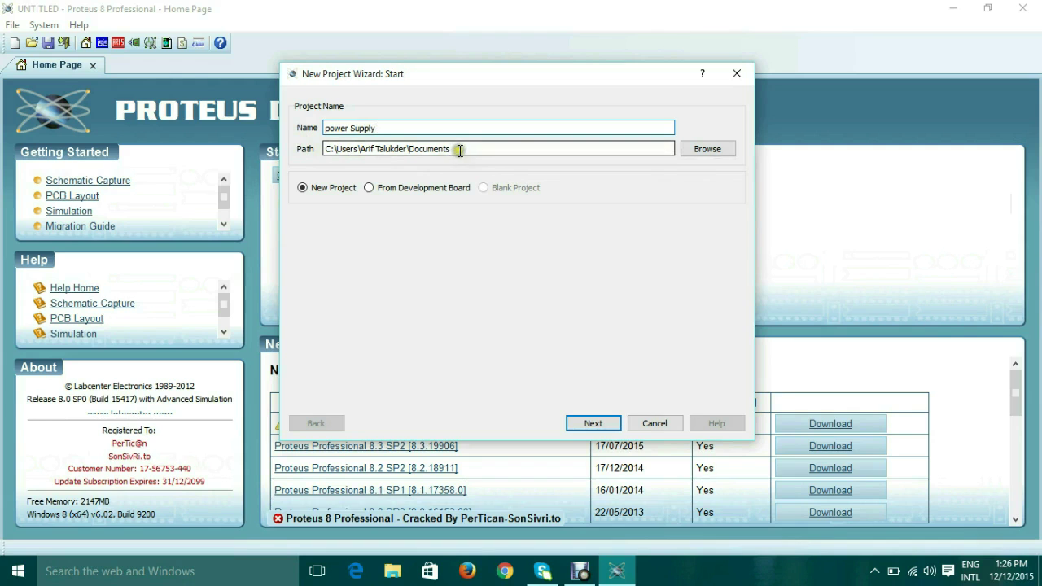
Step: Set the project's save location to the Videos folder and continue to the schematic design options
left_click(700, 151)
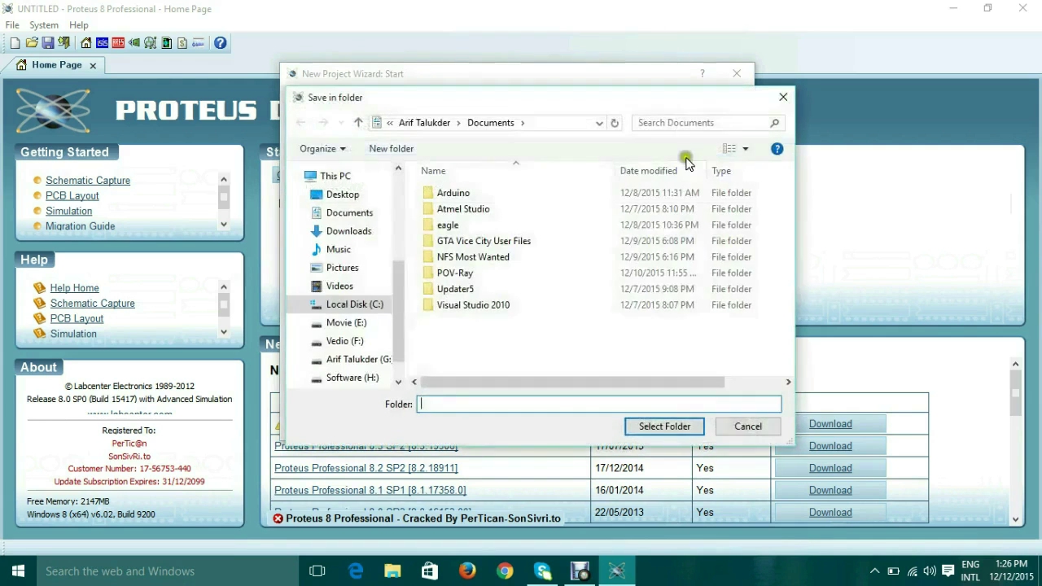
left_click(341, 285)
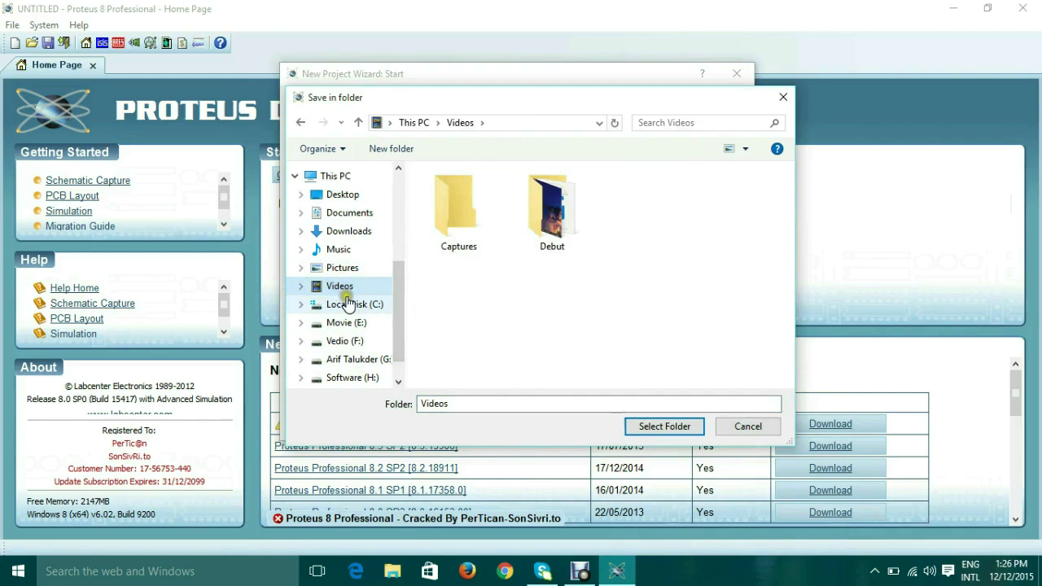
left_click(652, 426)
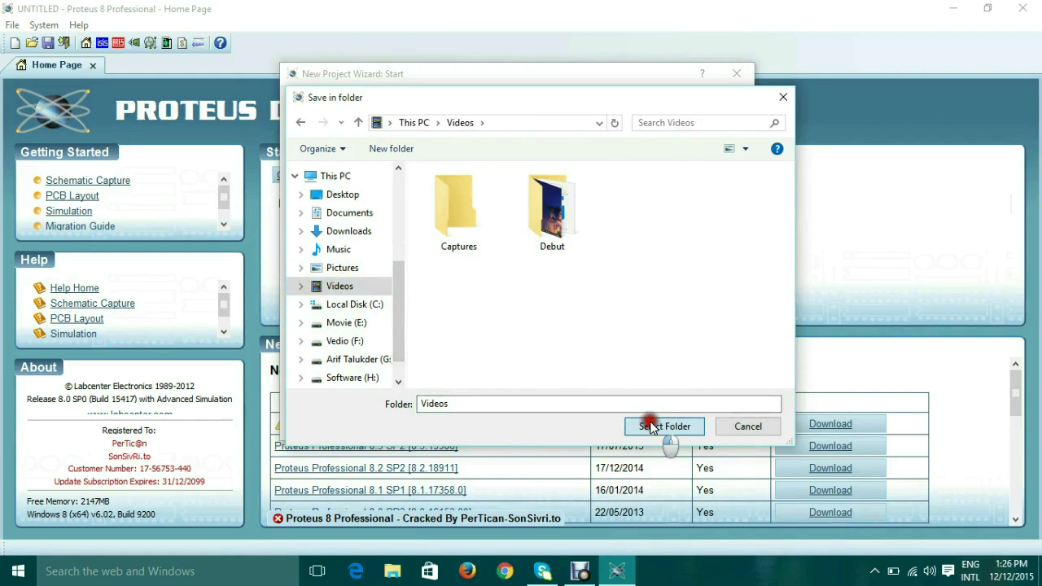
left_click(591, 423)
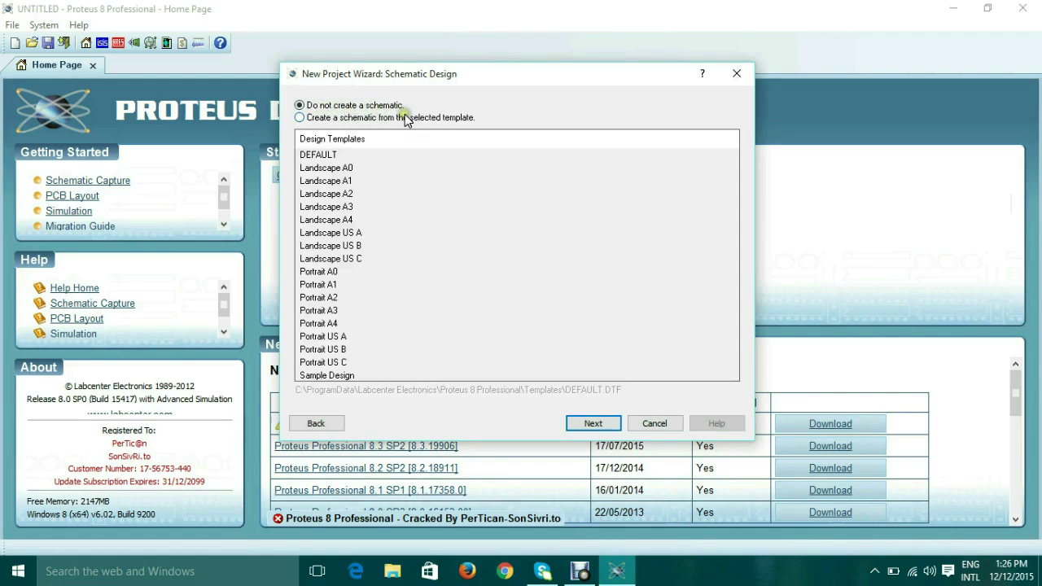
Step: Create the project with a schematic and a PCB layout from the DEFAULT templates and no firmware project
left_click(302, 118)
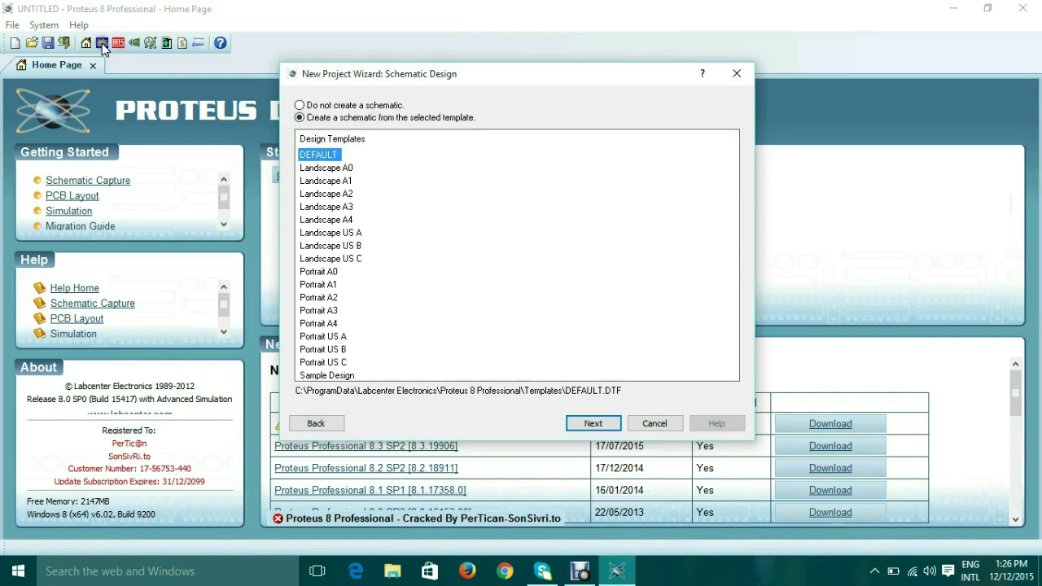
left_click(592, 424)
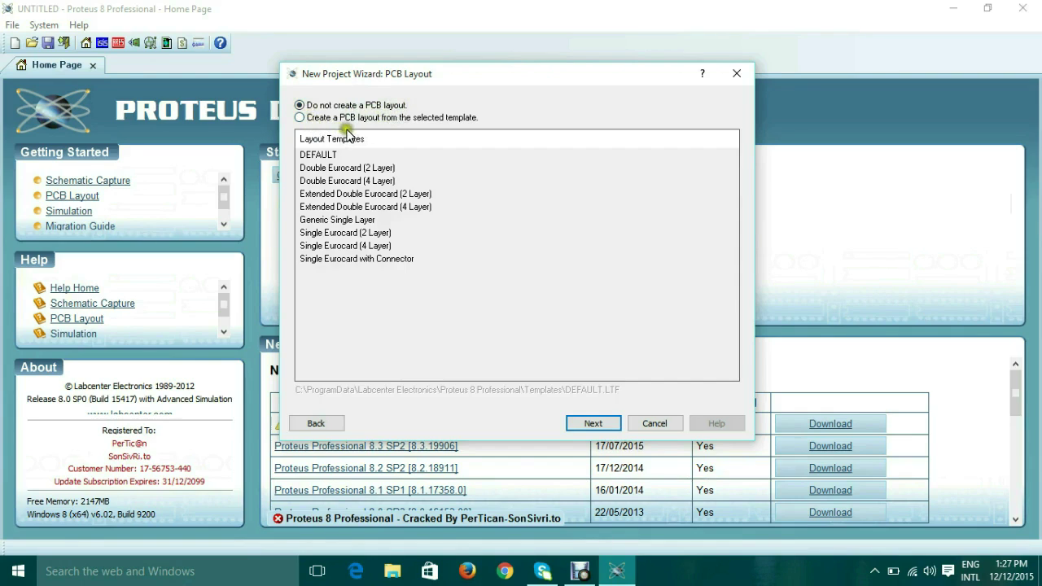
left_click(300, 118)
left_click(601, 421)
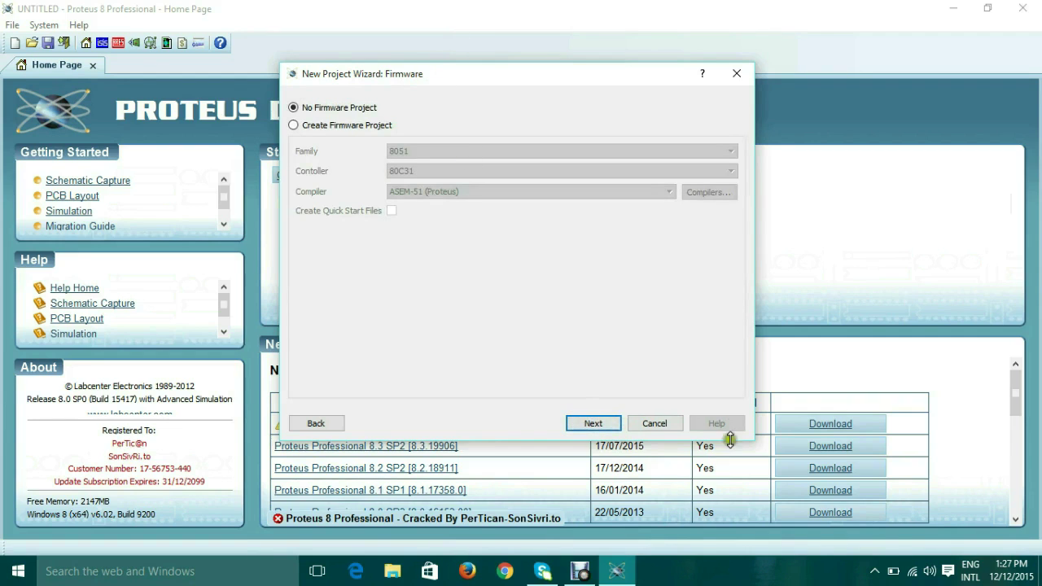
left_click(595, 425)
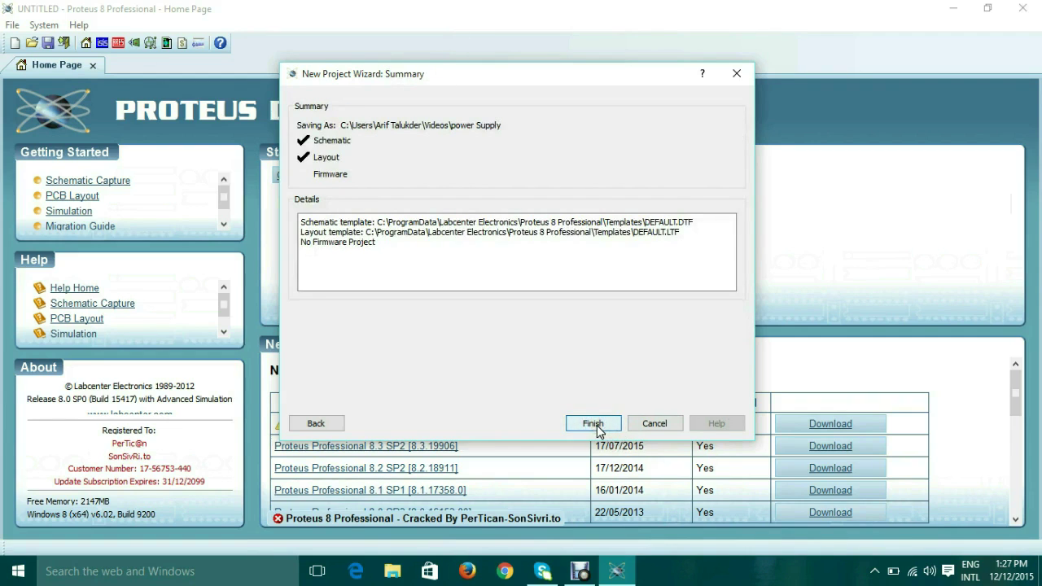
left_click(597, 428)
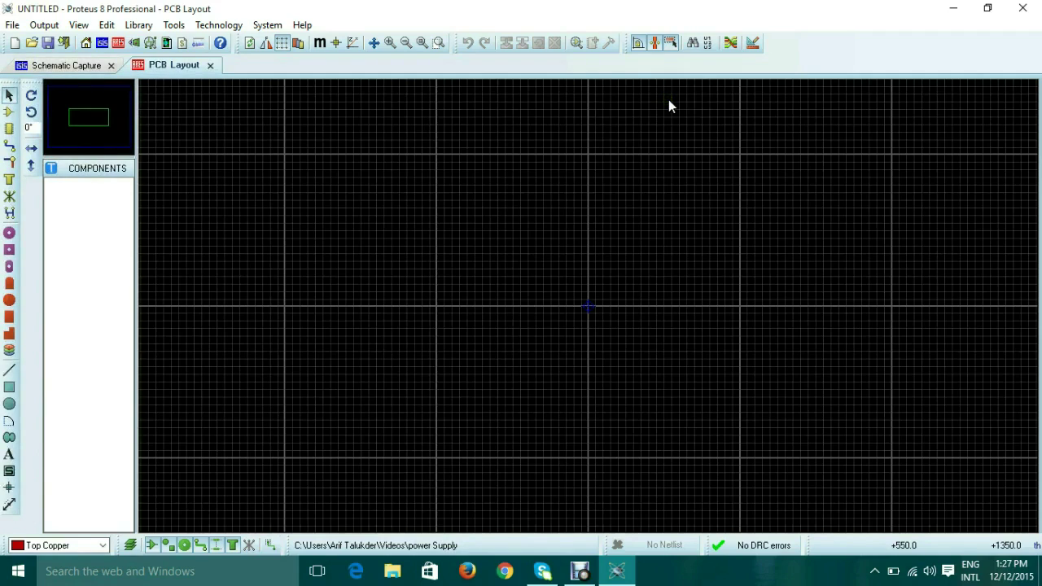
Step: In the schematic editor, find the ALTERNATOR animated AC voltage source and add it to the device list
left_click(69, 67)
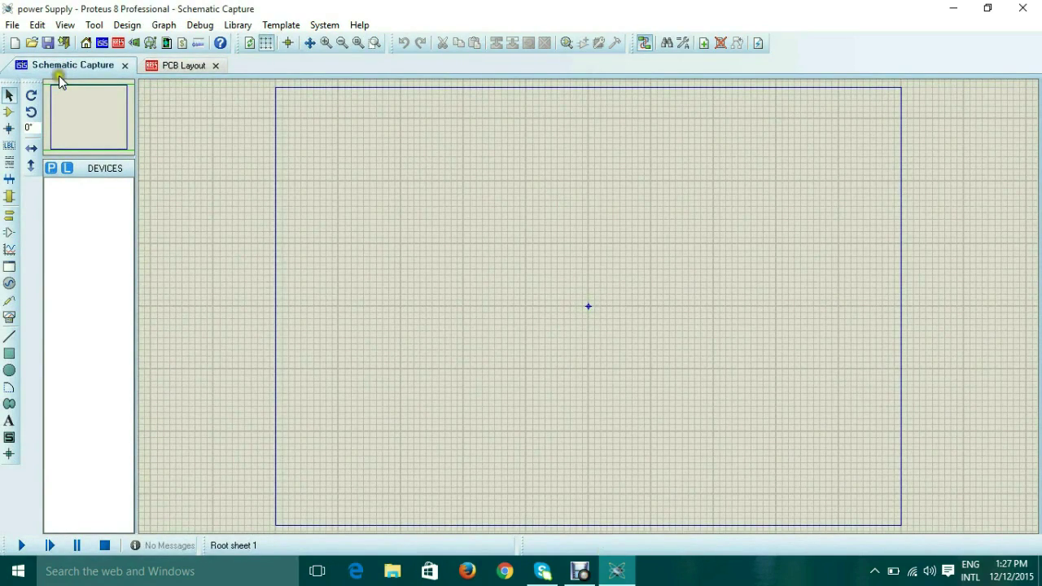
left_click(51, 168)
left_click(198, 128)
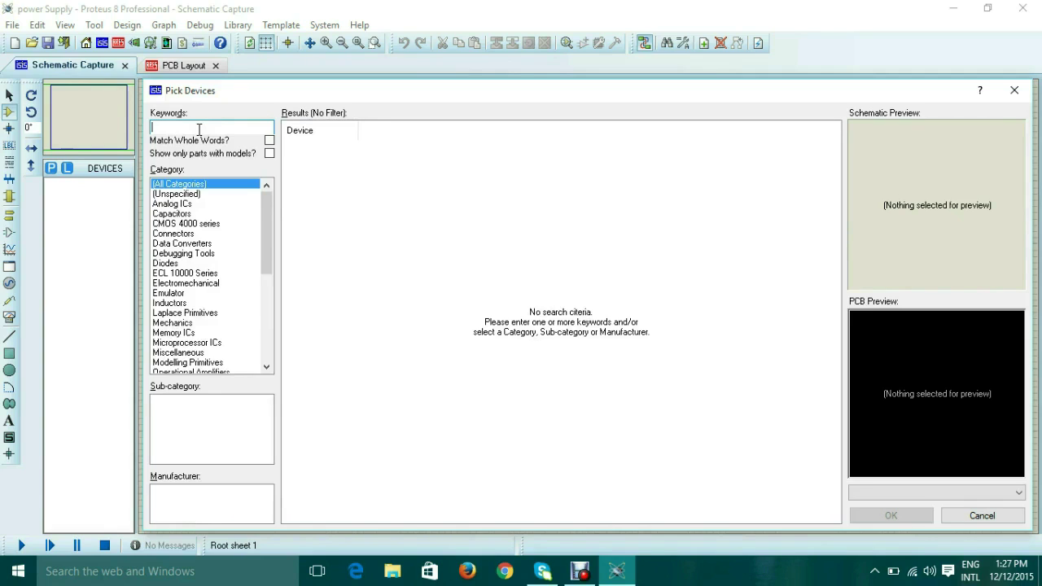
type("l")
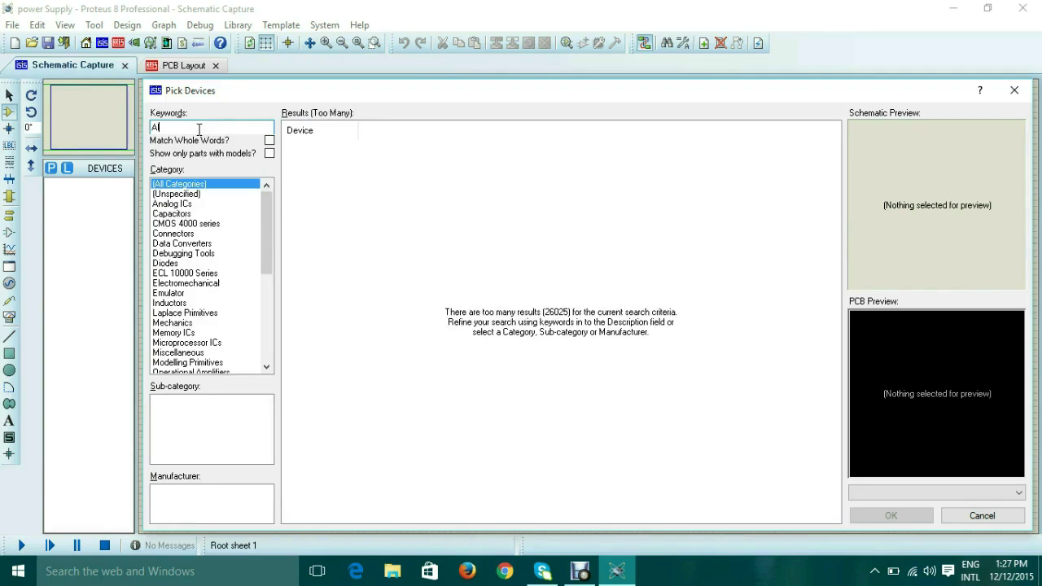
type("l")
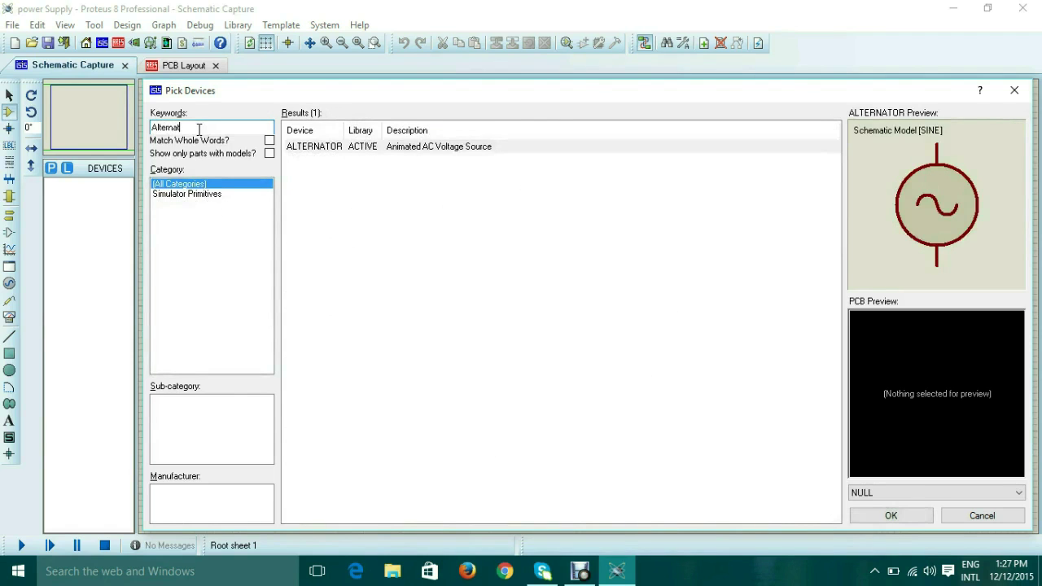
left_click(389, 150)
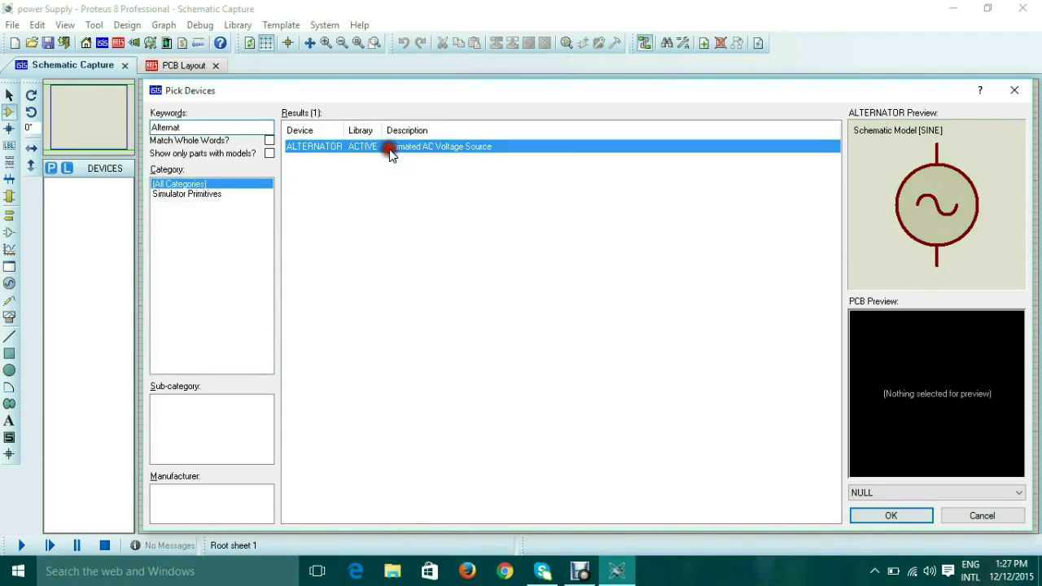
left_click(891, 515)
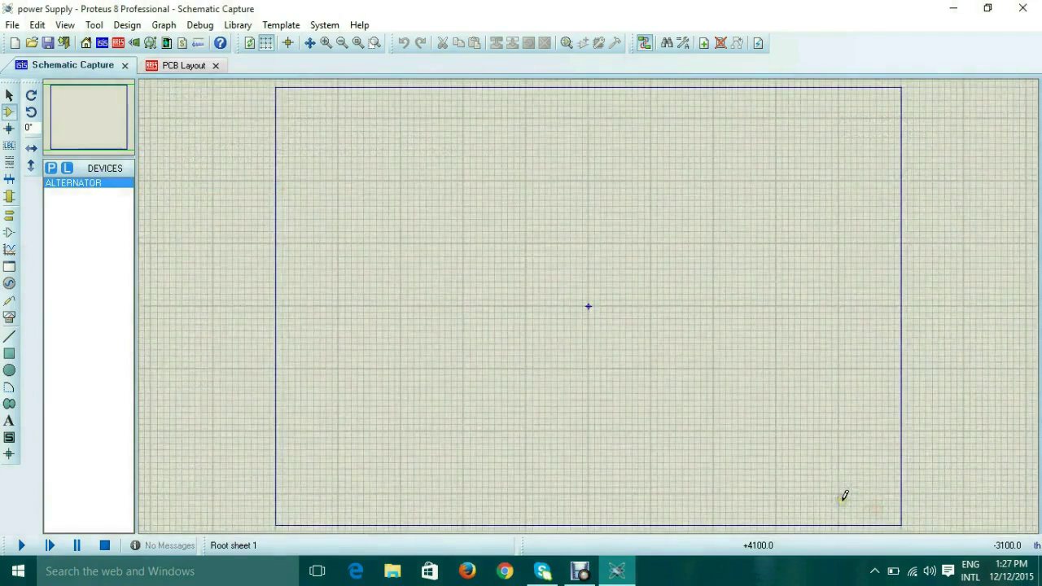
Step: Search the parts for "diode" and add the generic DIODE from the DEVICE library to the device list
left_click(52, 168)
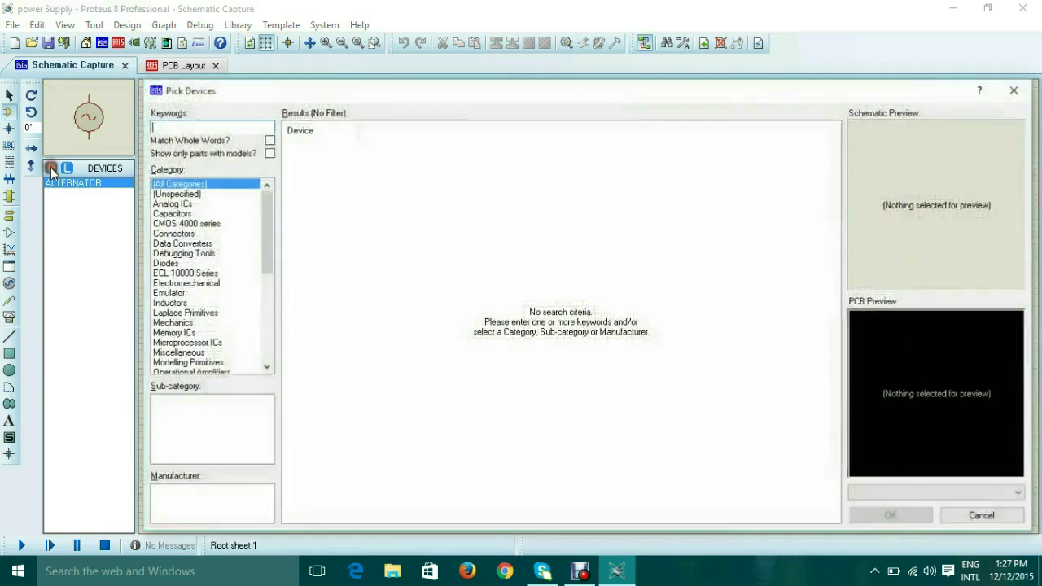
left_click(167, 127)
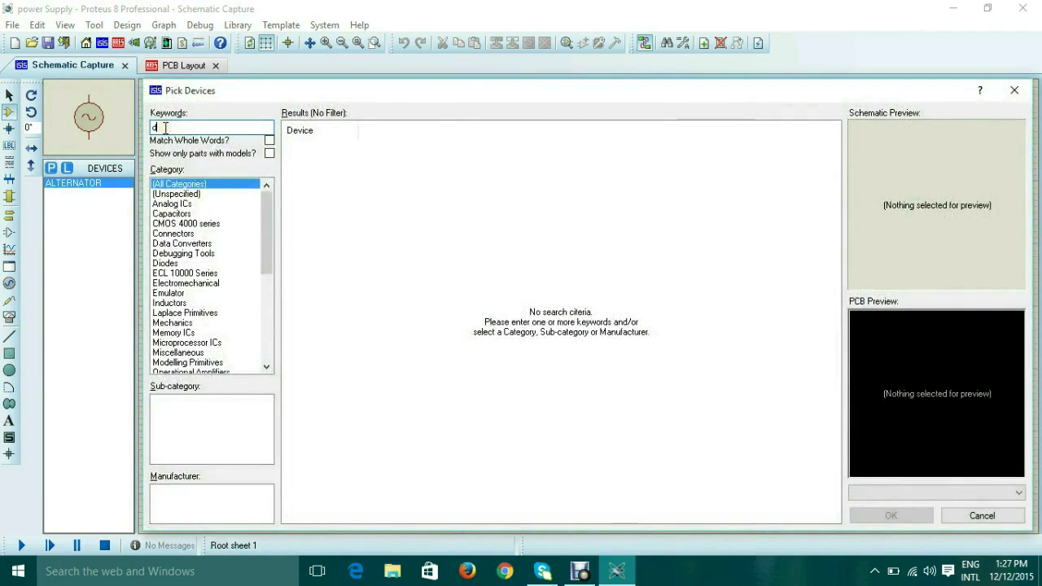
type("diode")
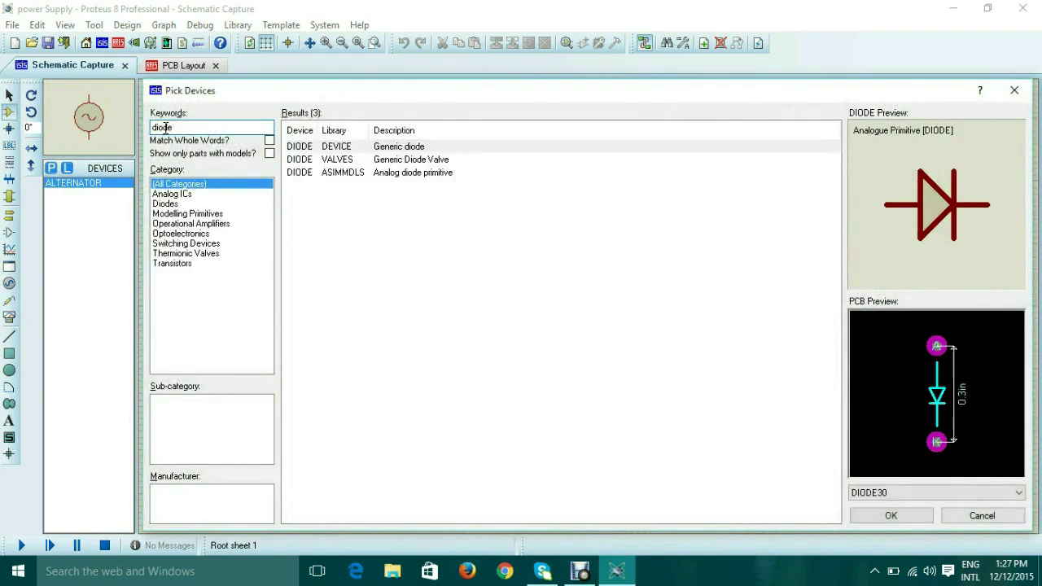
left_click(394, 159)
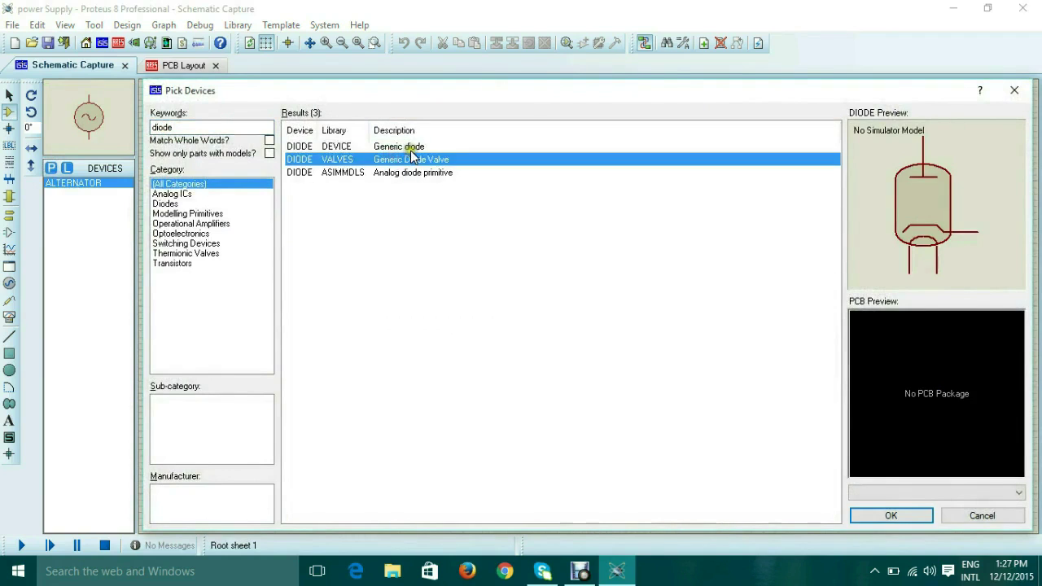
left_click(407, 147)
left_click(891, 516)
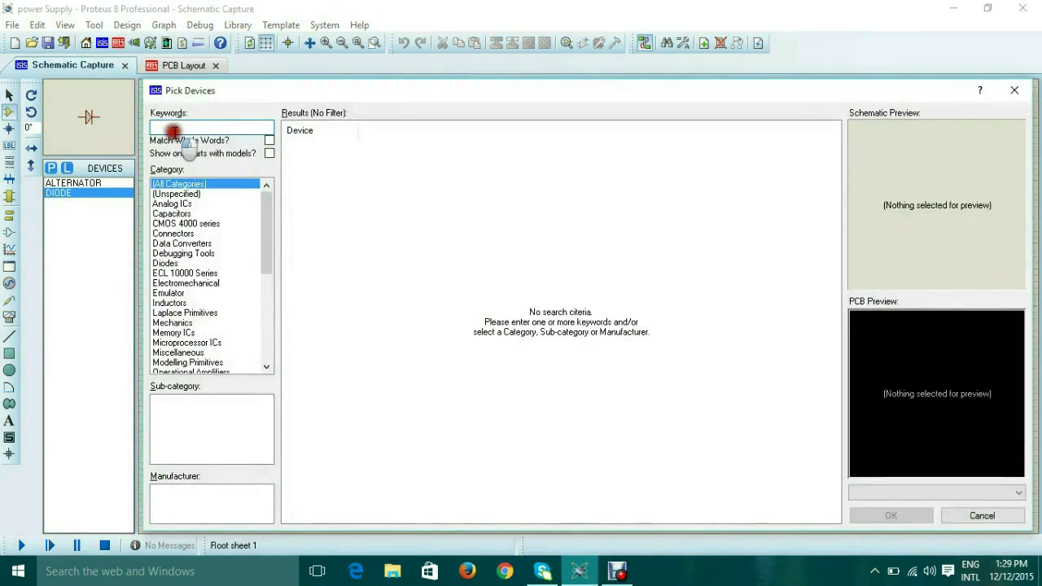
Step: Add the 1000u 63V radial electrolytic capacitor PCELECT1000U63V to the device list, filtering by keyword "ca", category Capacitors and sub-category Radial Electrolytic
left_click(173, 129)
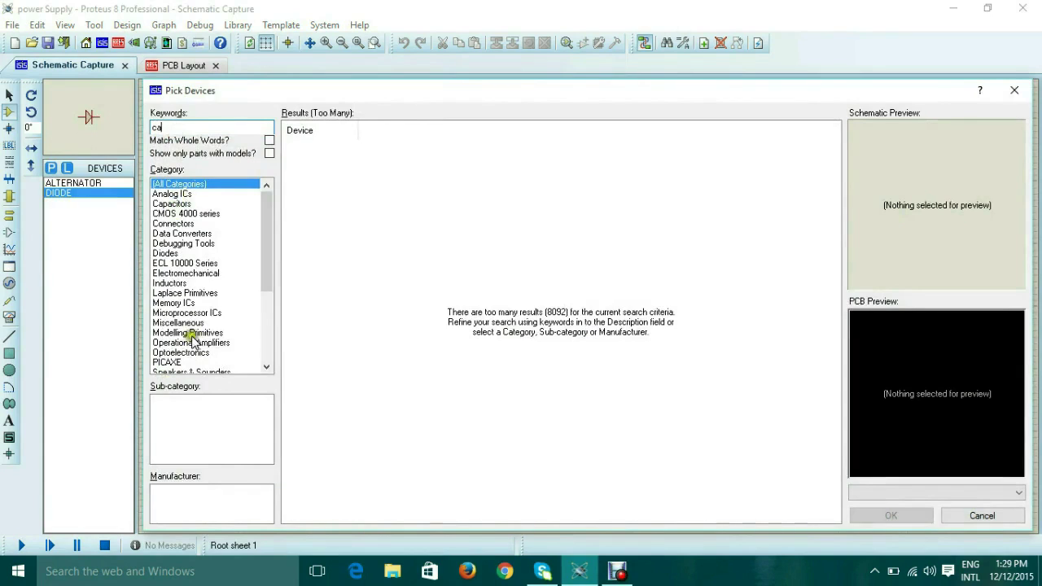
left_click(186, 204)
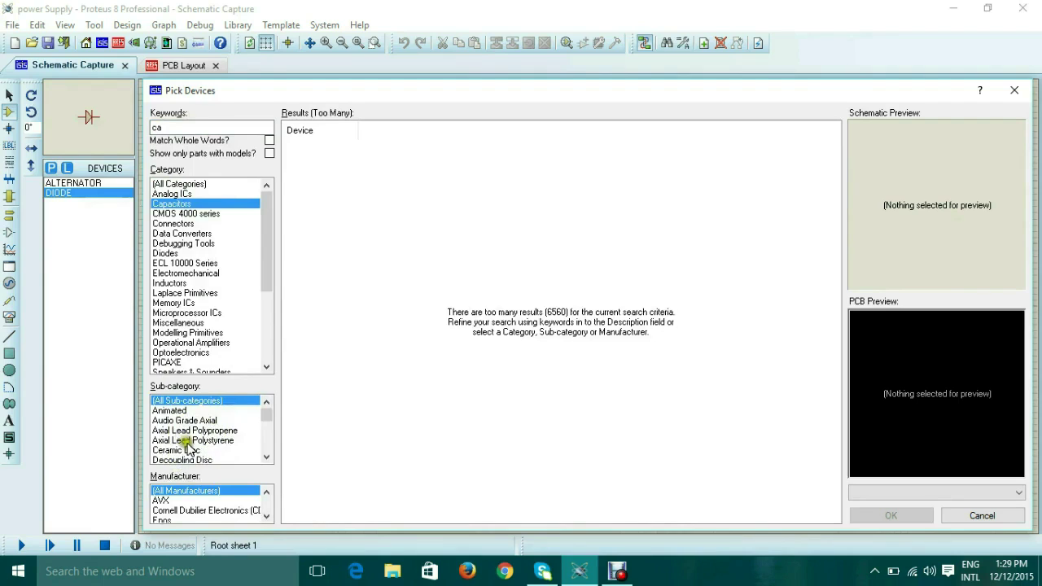
scroll(188, 448, "down", 1)
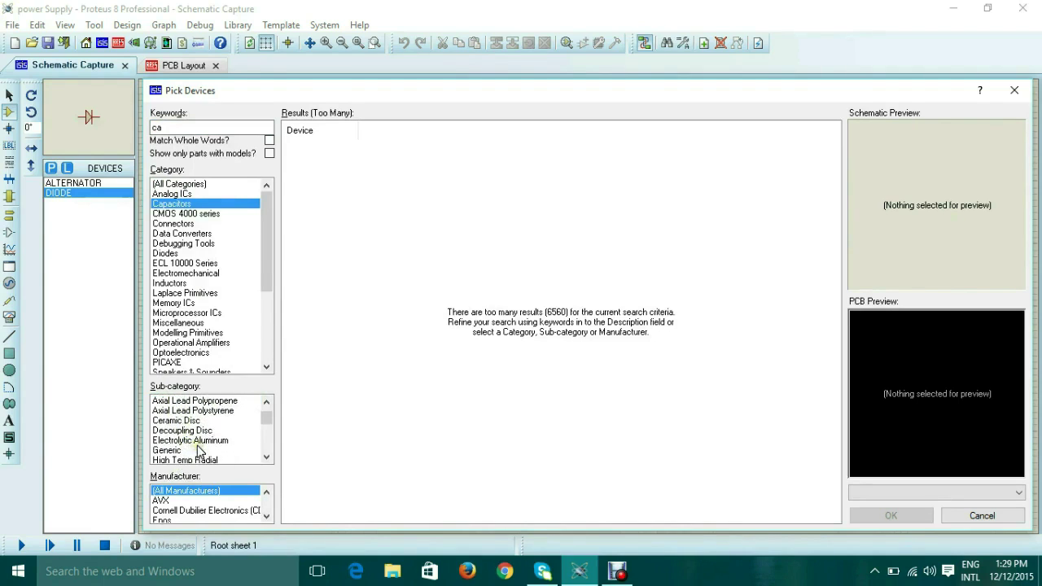
scroll(196, 449, "down", 1)
scroll(196, 448, "down", 4)
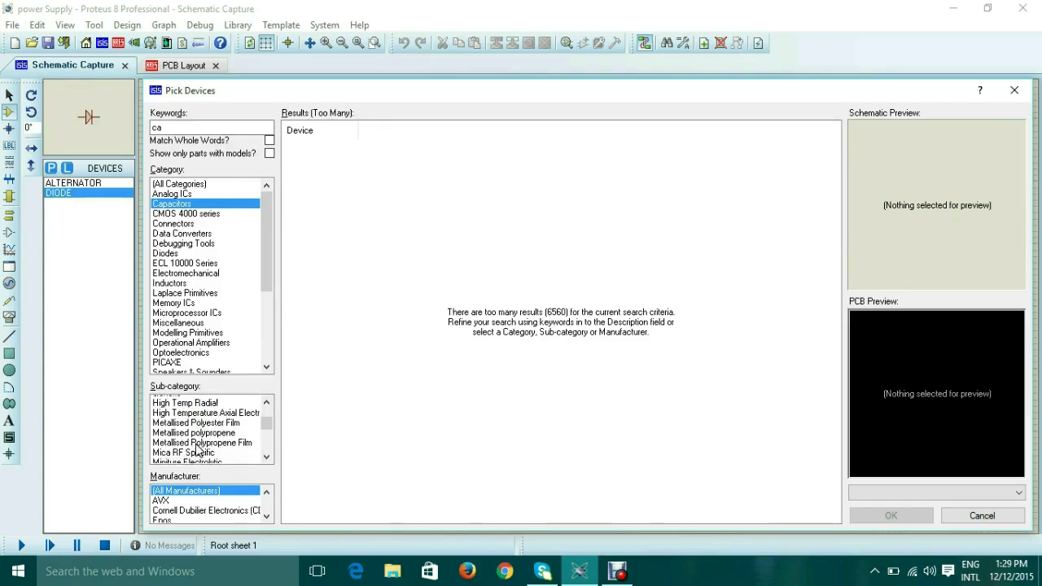
scroll(196, 449, "down", 3)
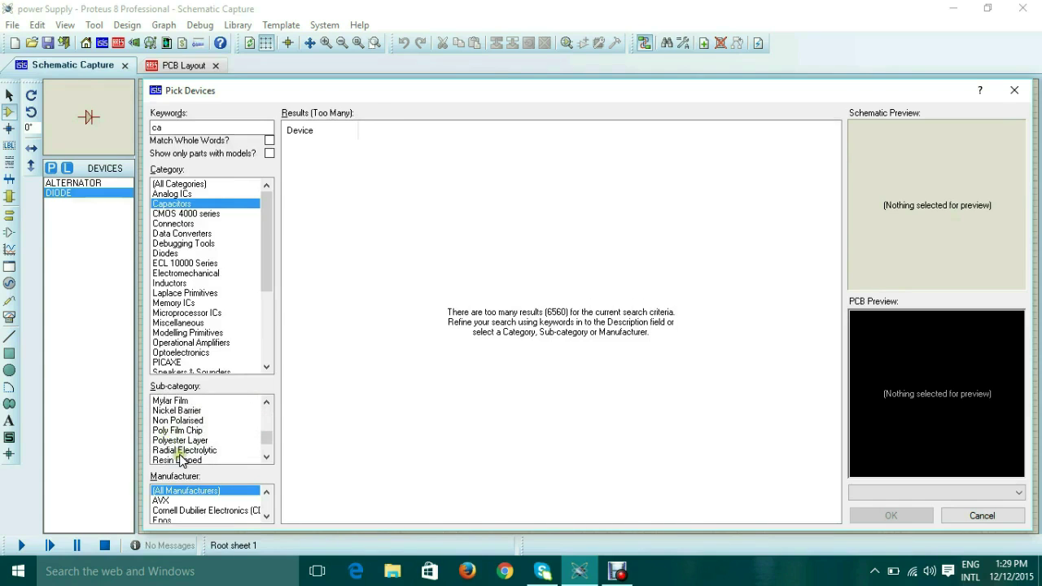
left_click(180, 452)
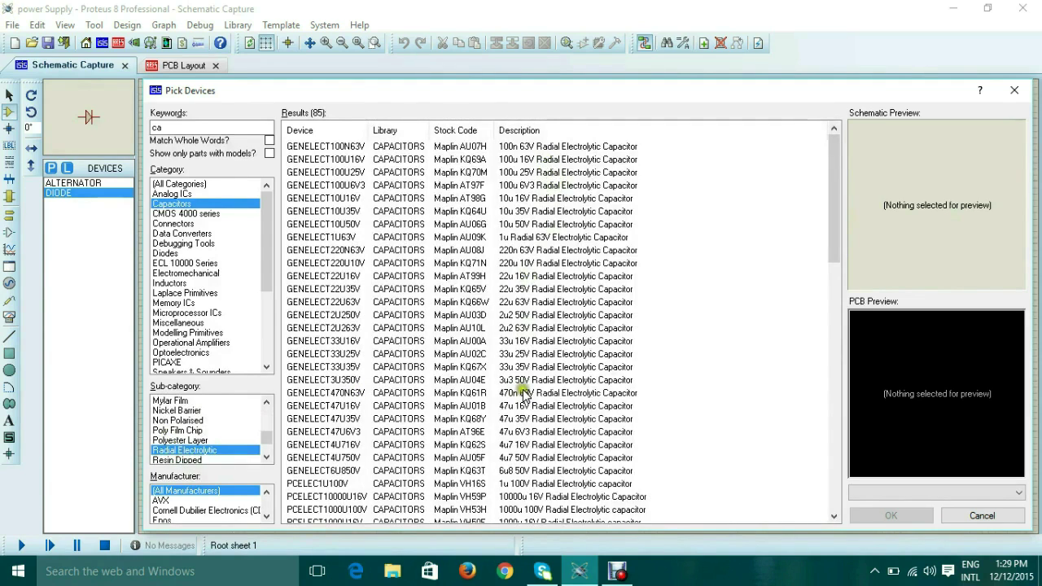
scroll(526, 399, "down", 1)
scroll(535, 500, "down", 1)
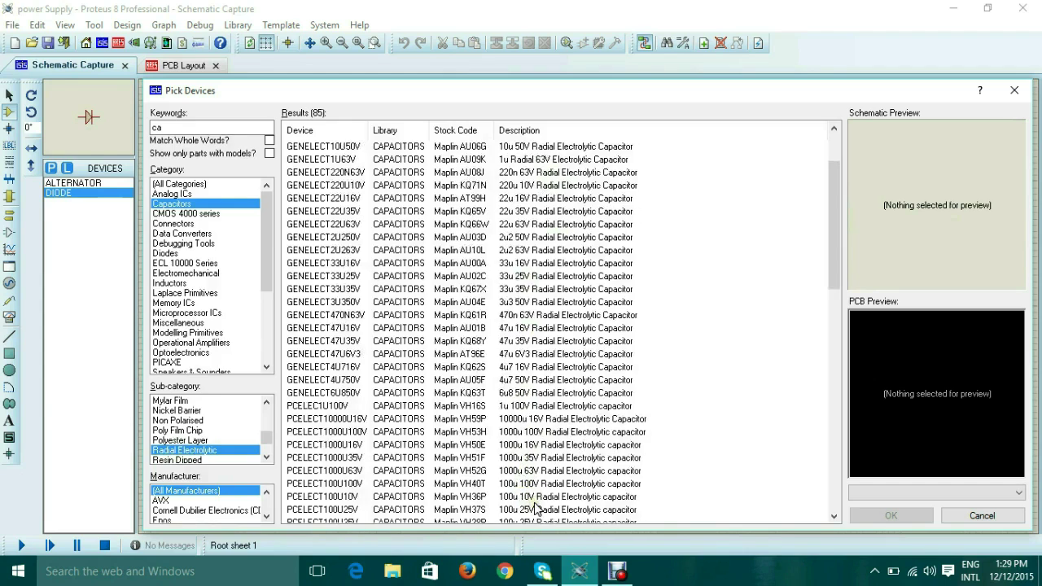
left_click(544, 473)
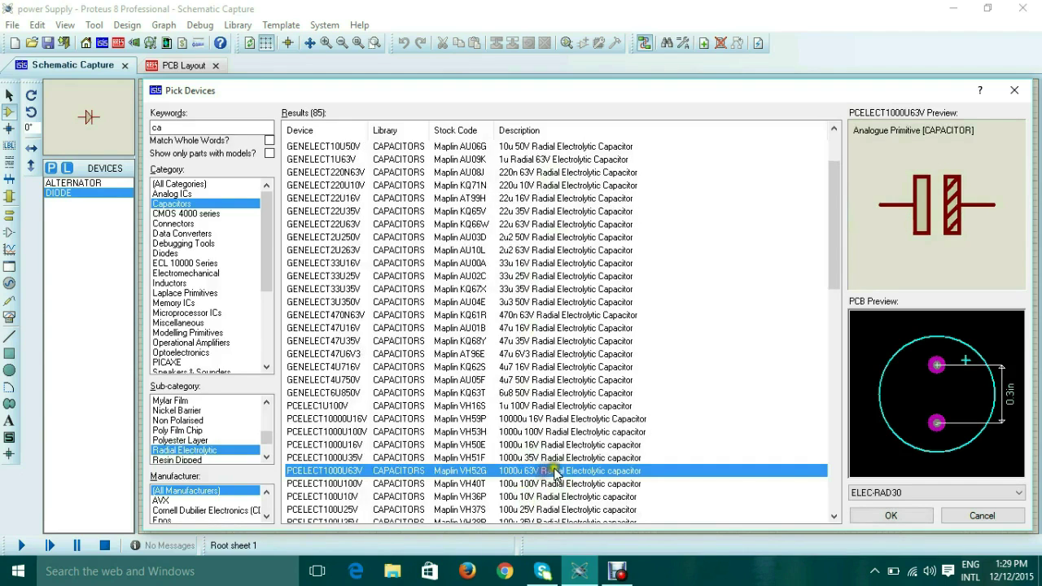
left_click(886, 515)
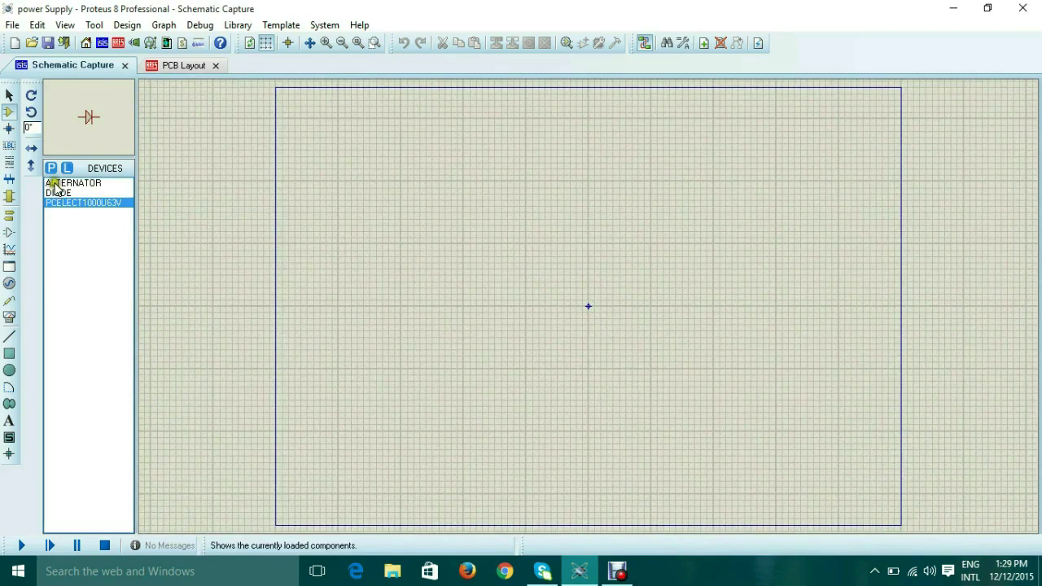
Step: Search the parts for "led" and add the animated LED-GREEN model from the ACTIVE library to the device list
left_click(51, 168)
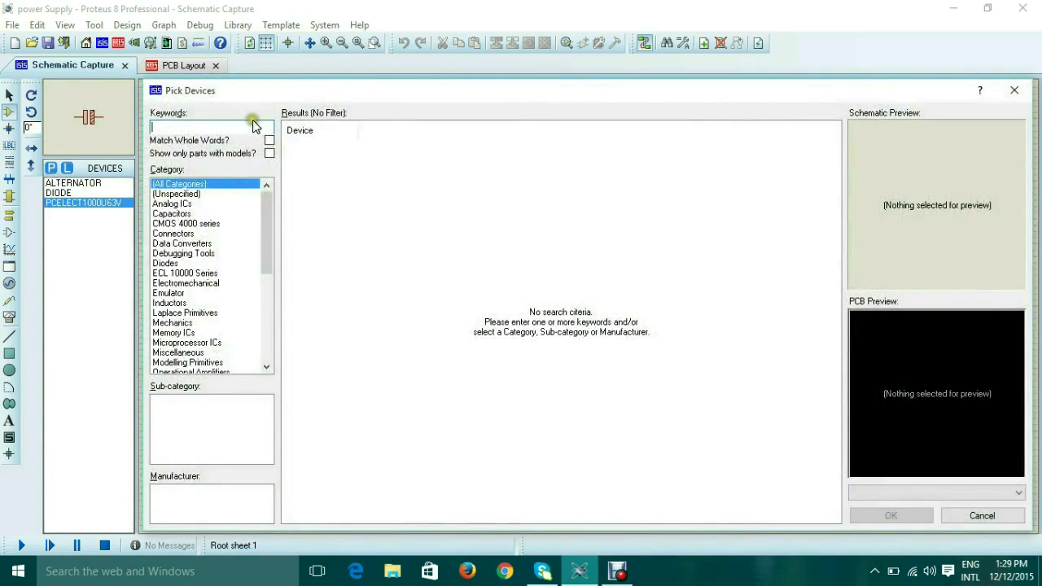
left_click(246, 128)
type("led")
scroll(366, 212, "down", 6)
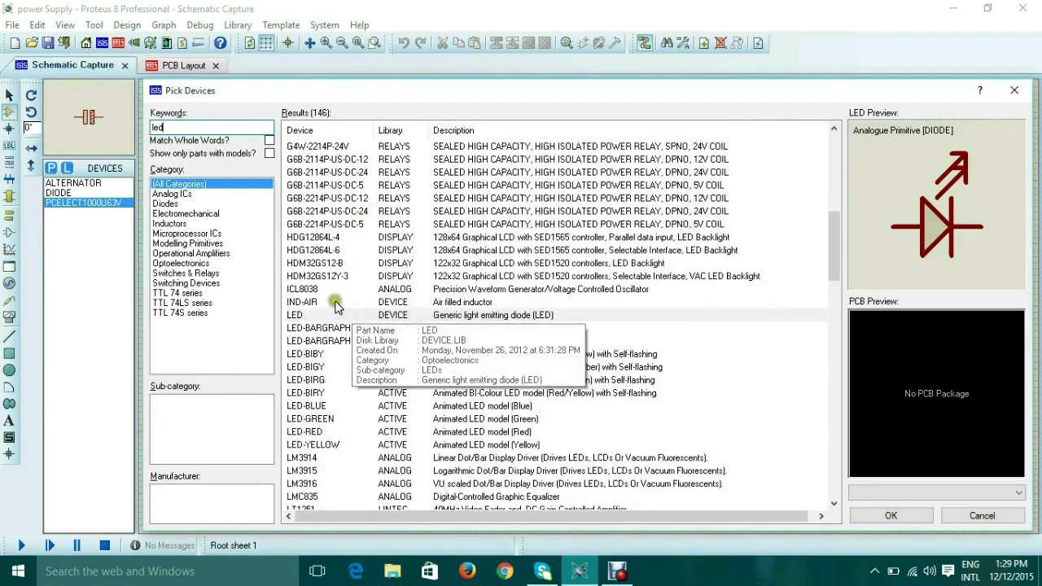
scroll(350, 285, "up", 5)
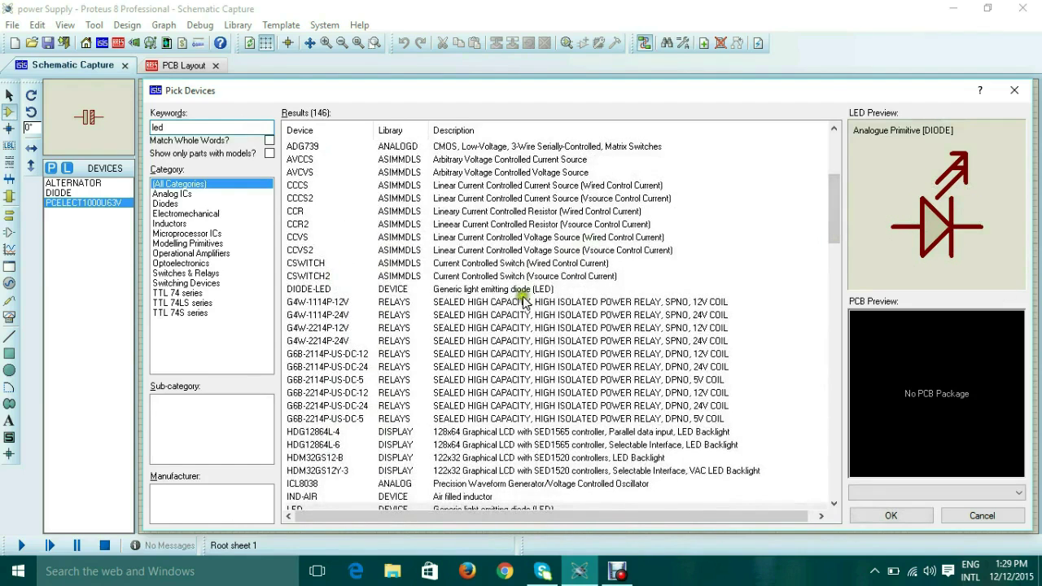
scroll(390, 366, "down", 3)
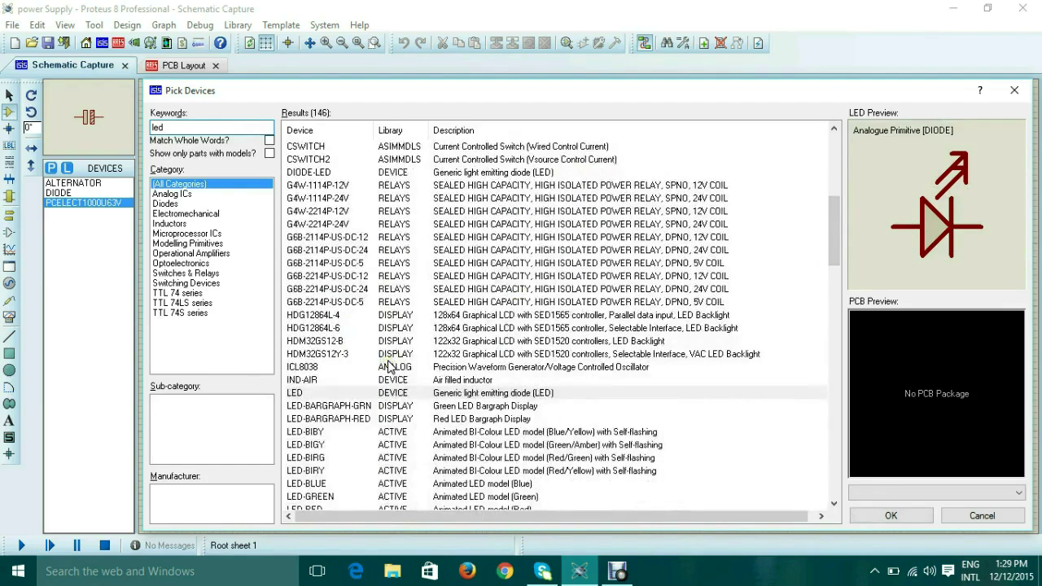
left_click(328, 404)
scroll(329, 403, "down", 1)
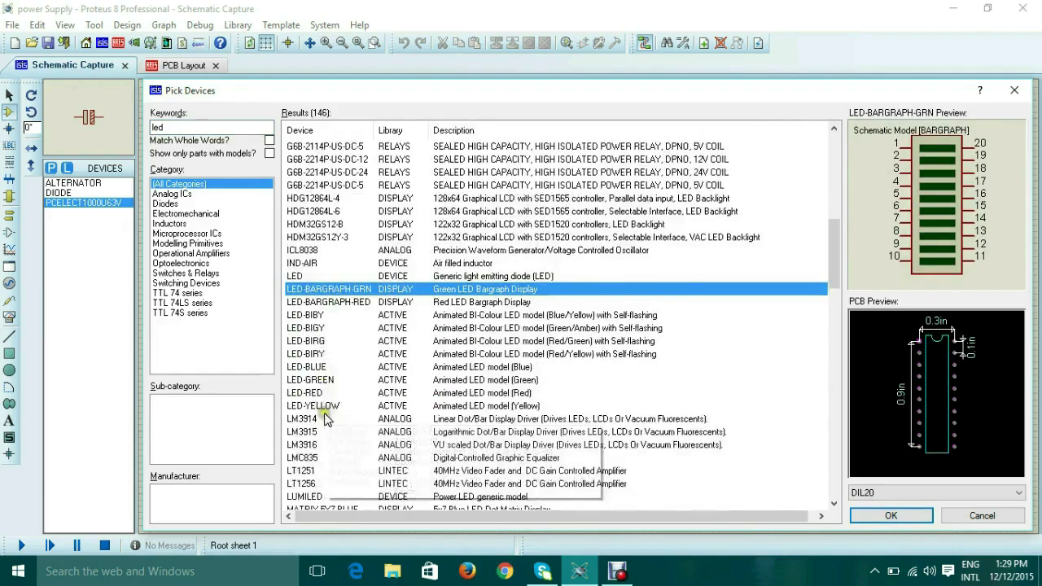
left_click(297, 368)
left_click(306, 354)
left_click(316, 380)
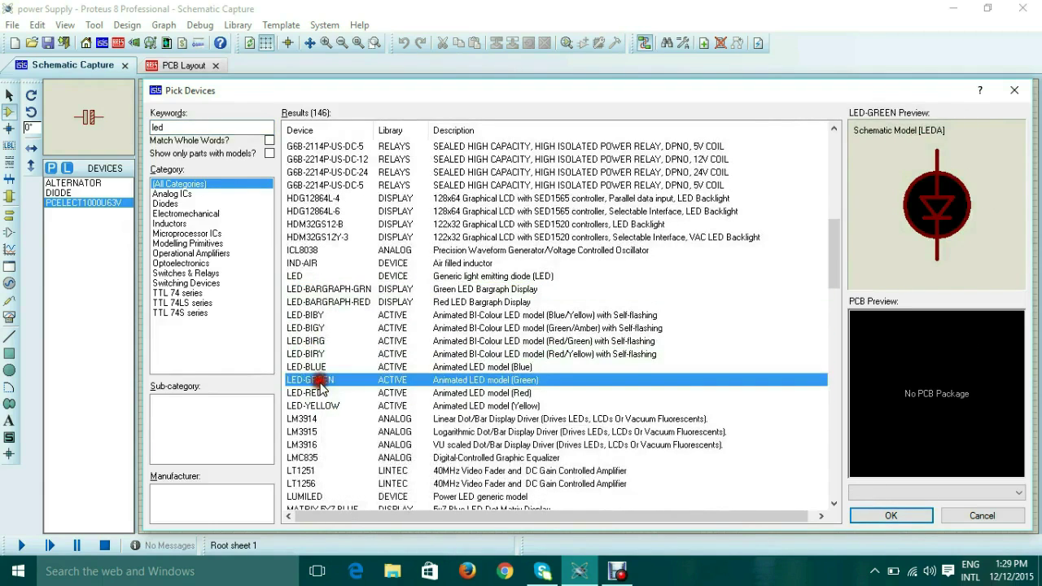
left_click(324, 393)
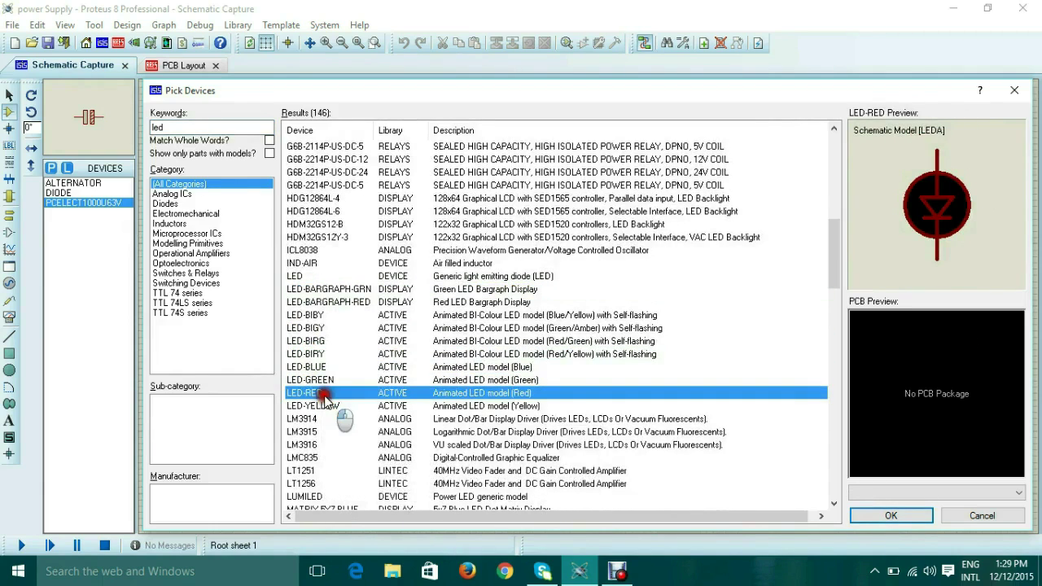
left_click(349, 379)
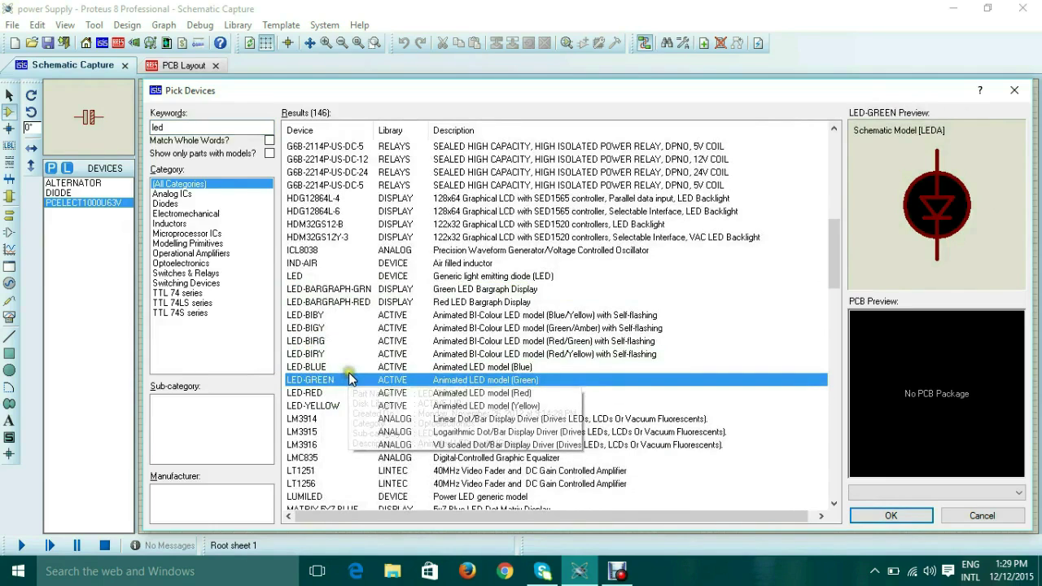
left_click(886, 514)
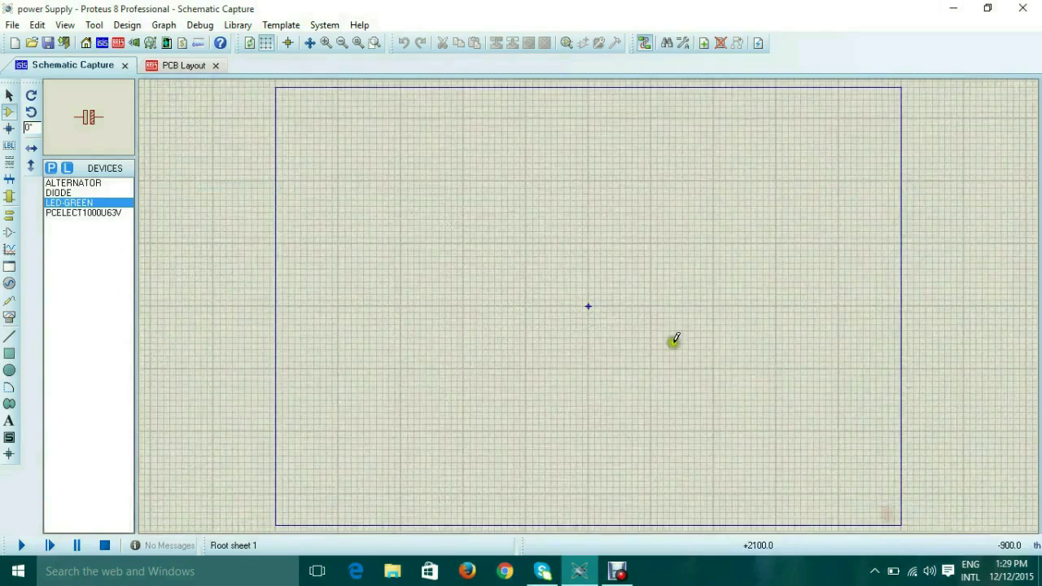
Step: Search the parts for "res" and add the generic resistor RES from the DEVICE library to the device list
left_click(62, 169)
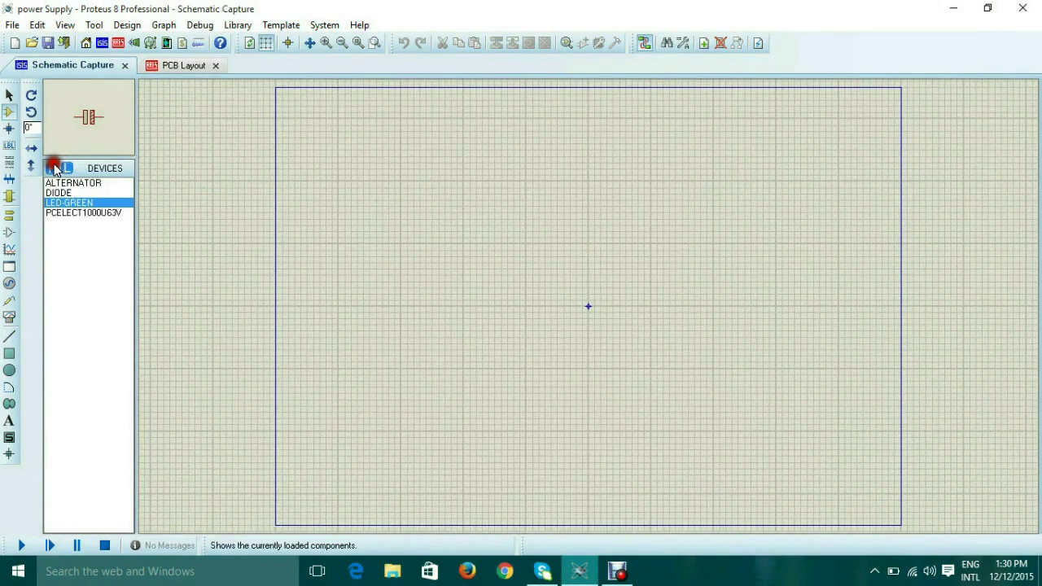
type("c")
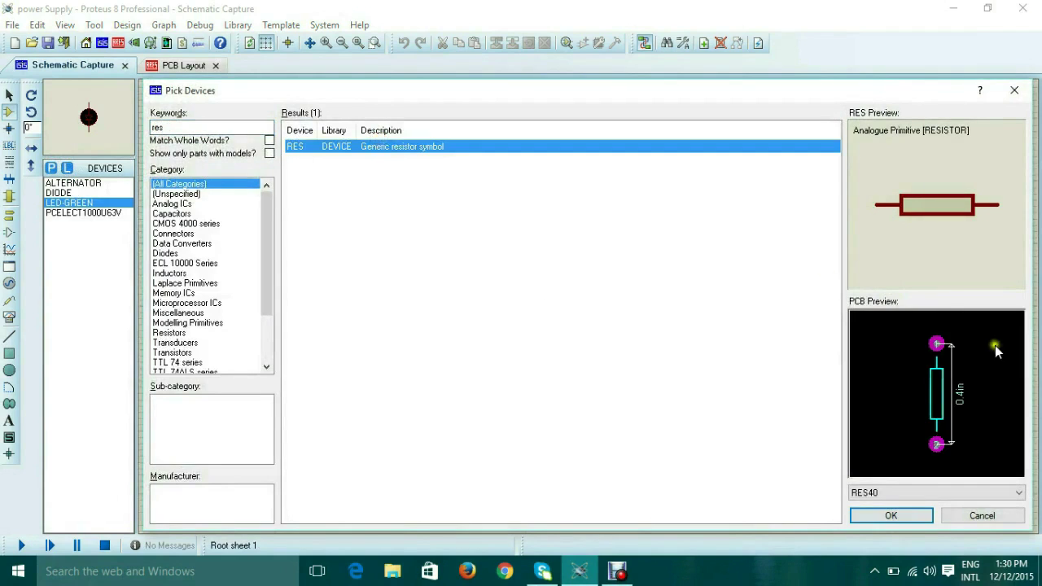
left_click(889, 516)
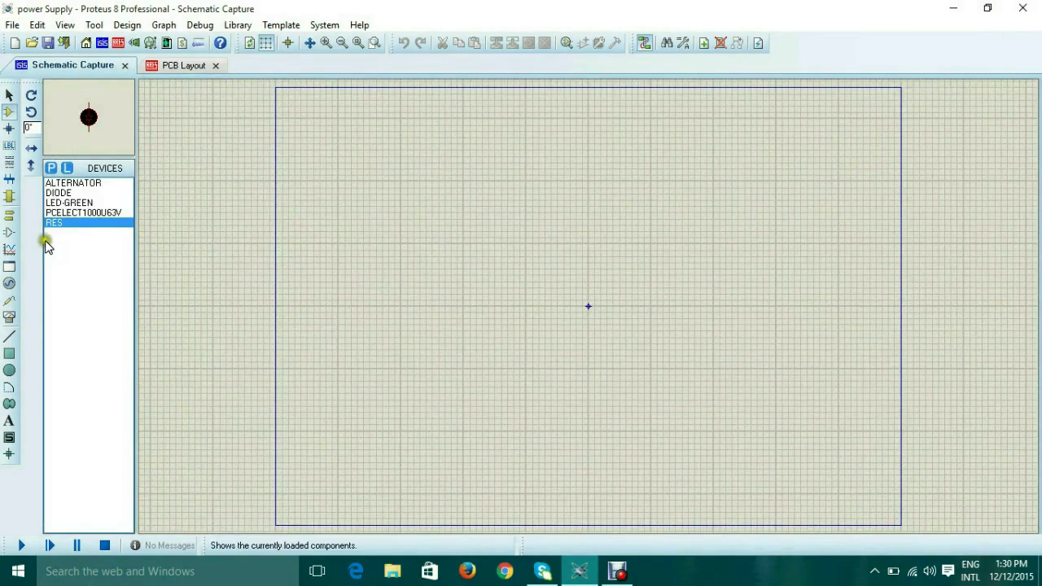
Step: Search the parts for "7805" and add the 7805 5V fixed 1A positive regulator to the device list
left_click(51, 169)
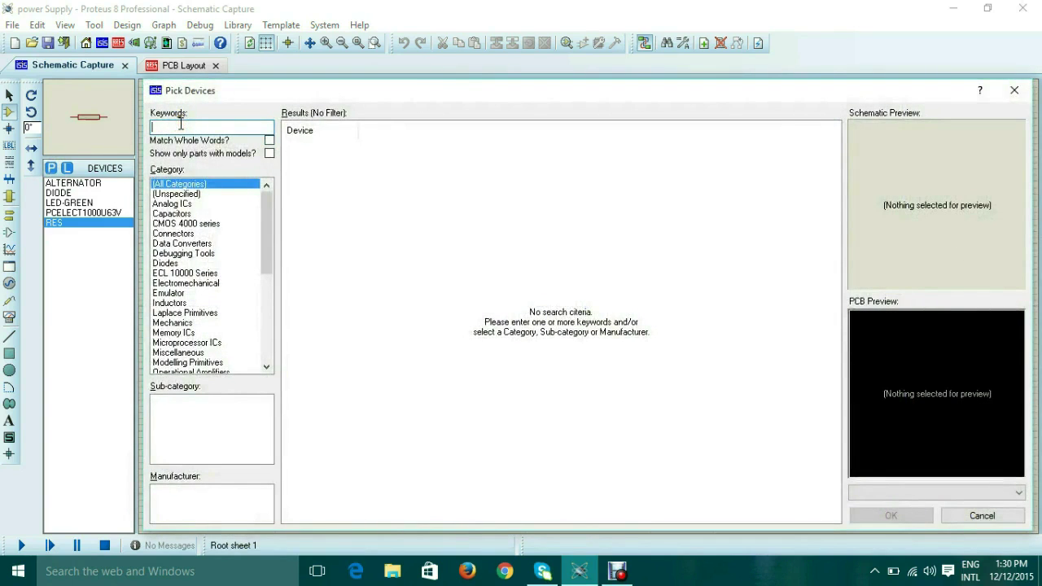
type("78")
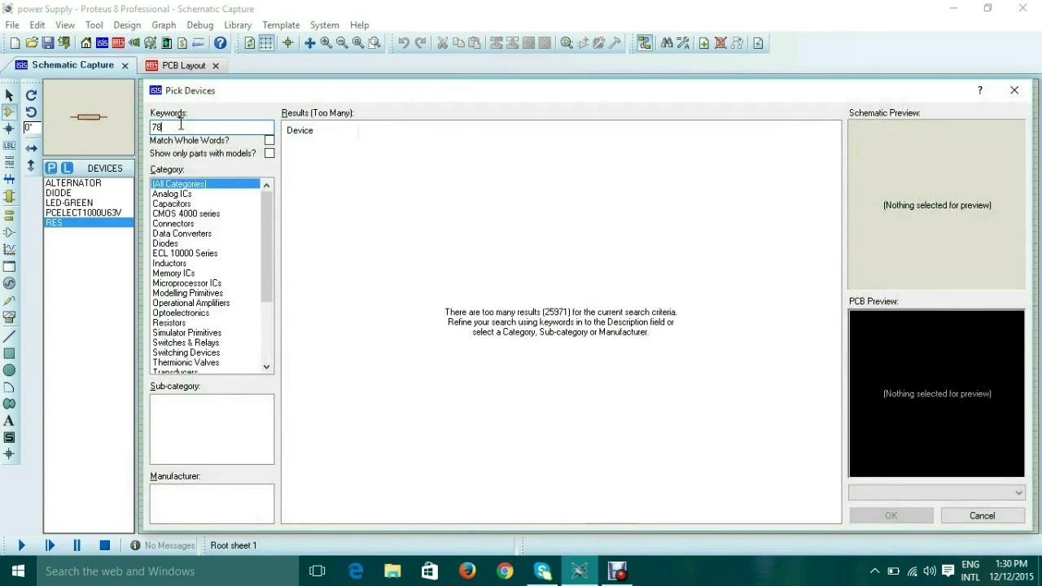
type("05")
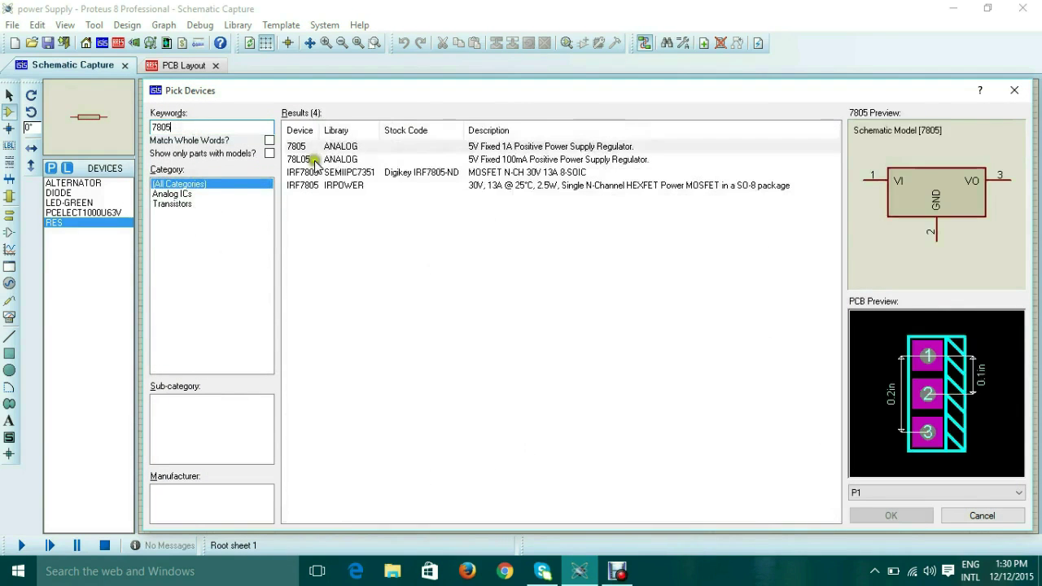
left_click(376, 147)
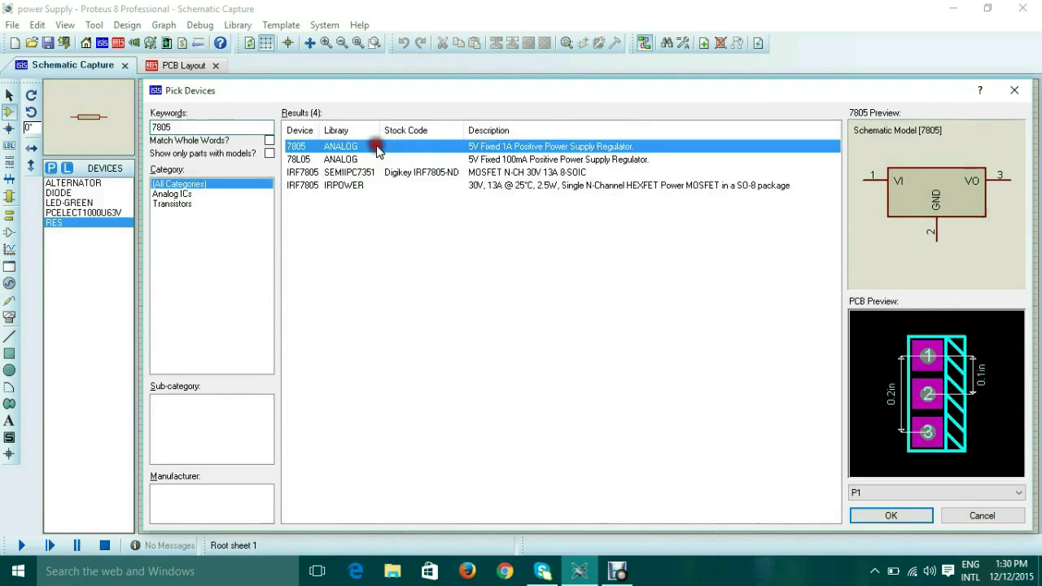
left_click(892, 517)
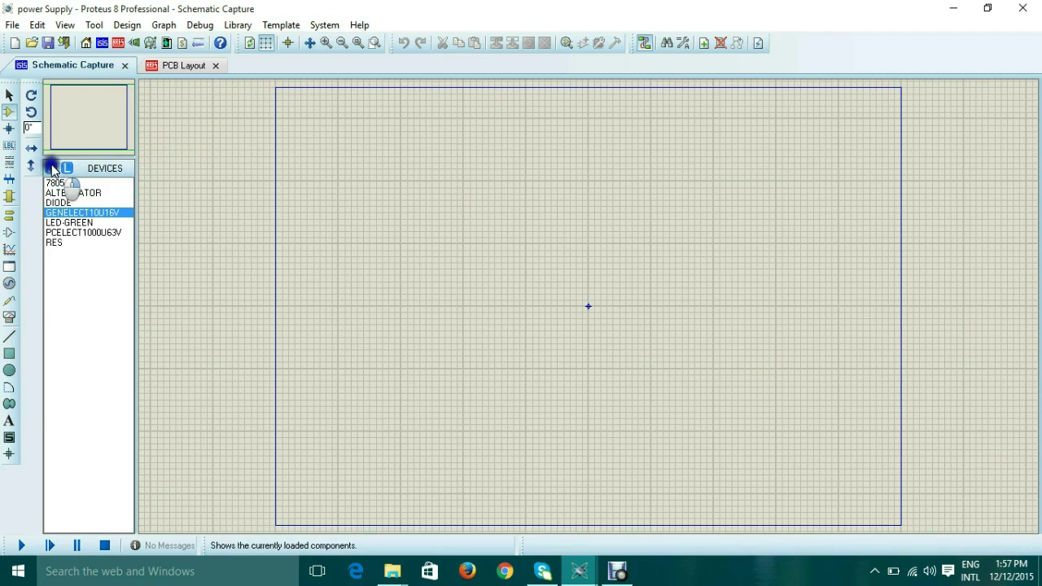
Step: Add the 10u 16V capacitor GENELECT10U16V to the device list, filtering by category Capacitors and sub-category Radial Electrolytic
left_click(51, 168)
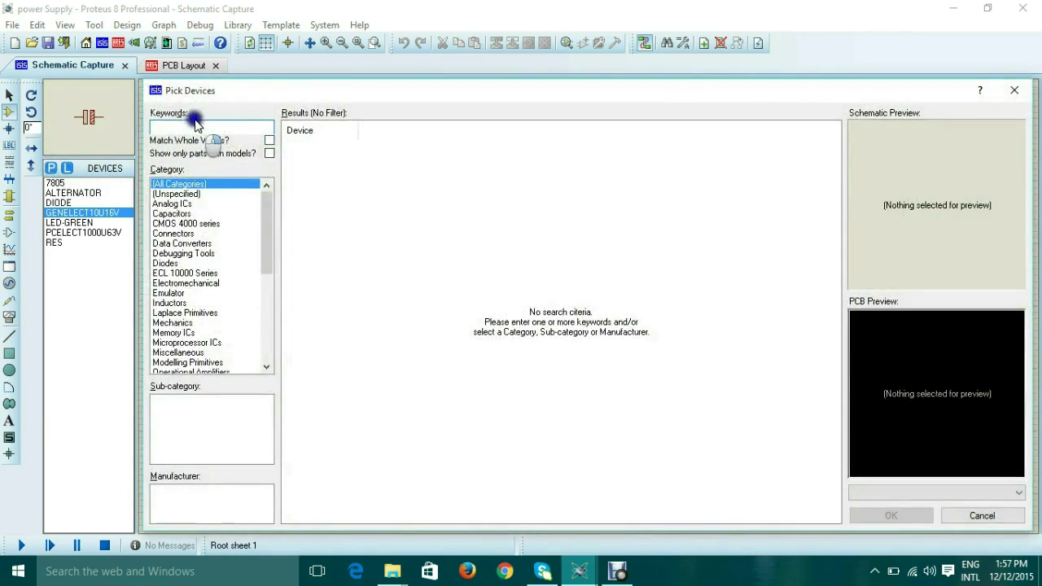
left_click(171, 214)
scroll(171, 342, "down", 1)
scroll(213, 415, "down", 2)
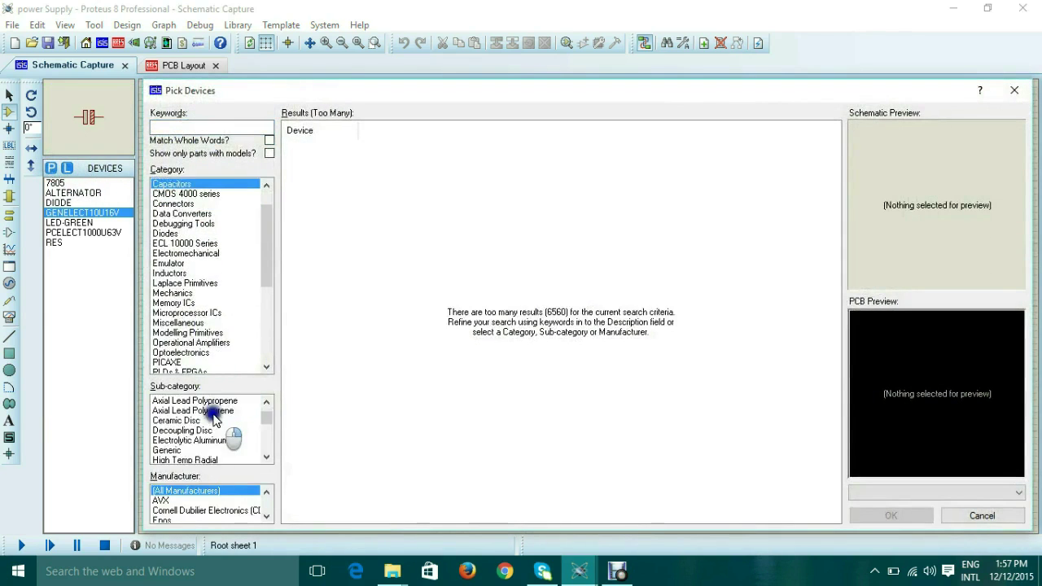
scroll(214, 417, "down", 5)
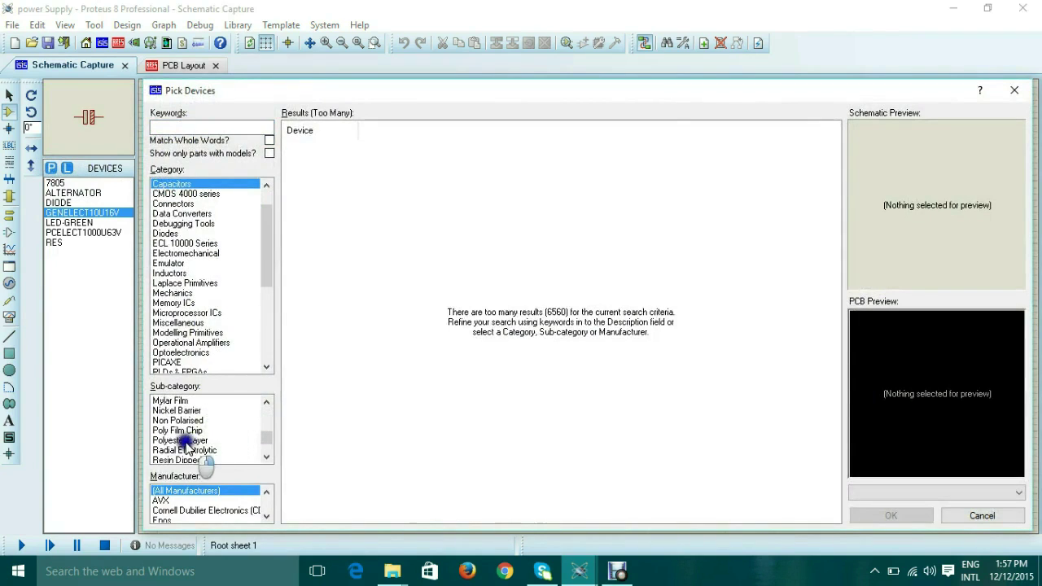
left_click(184, 450)
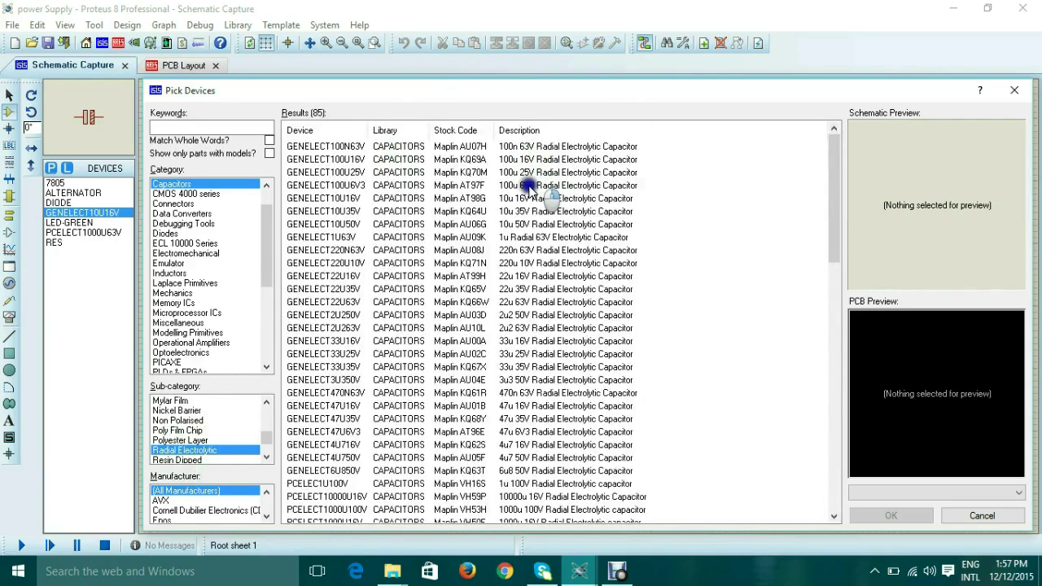
left_click(517, 200)
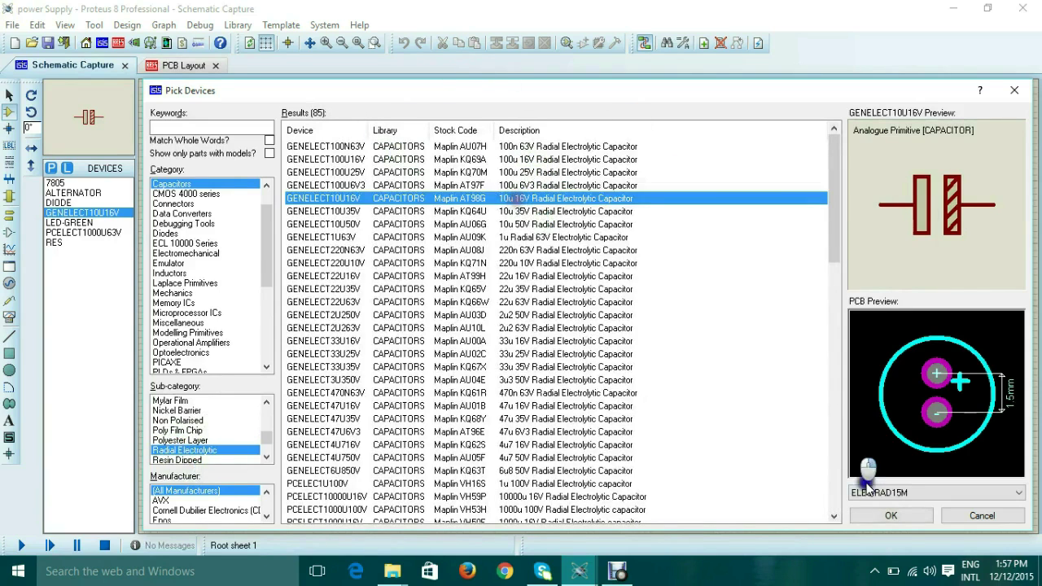
left_click(873, 516)
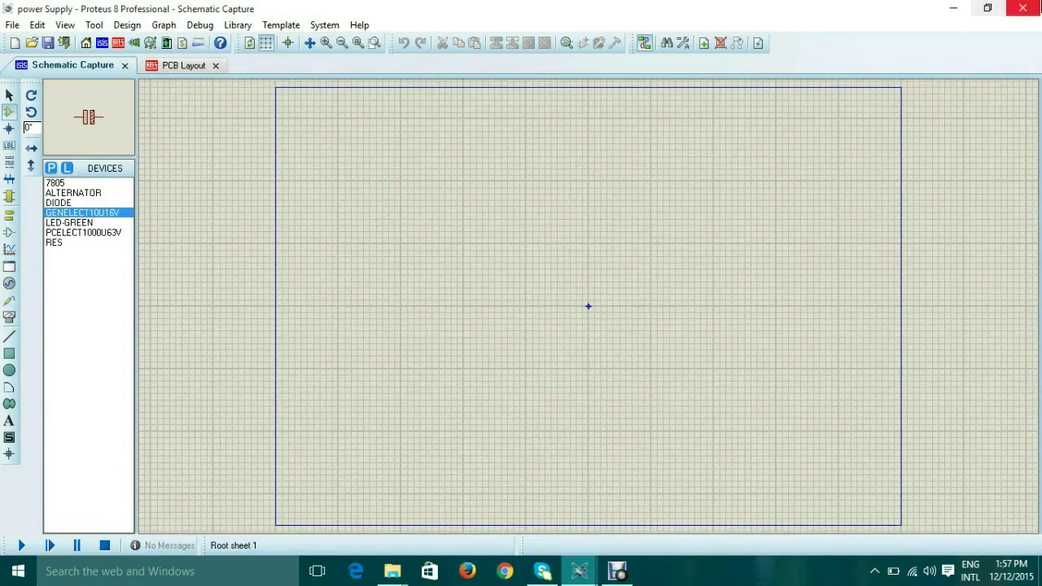
Step: Place one ALTERNATOR in the upper-left area of the schematic sheet
left_click(70, 193)
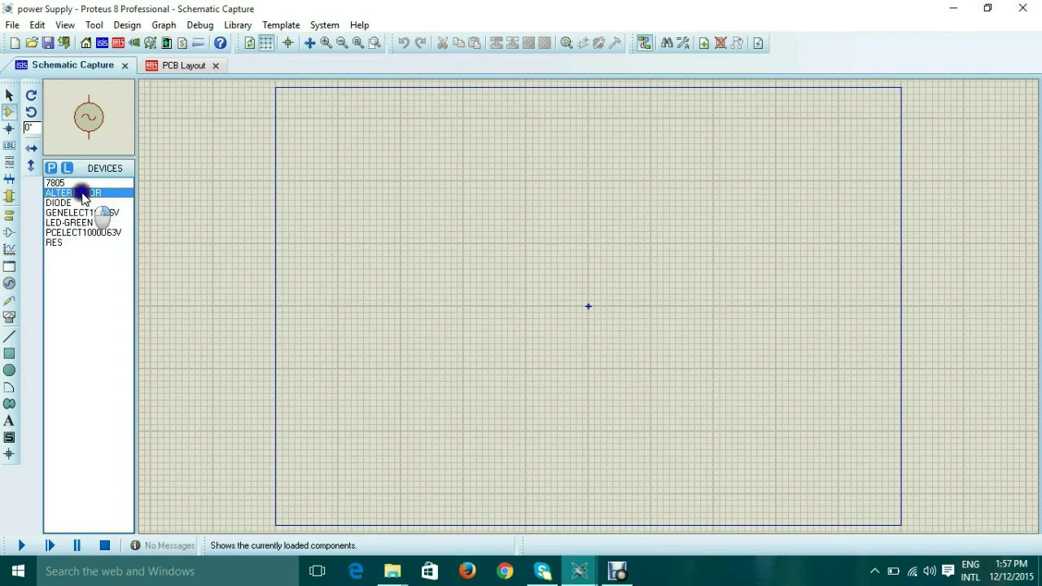
left_click(454, 234)
scroll(453, 234, "up", 3)
left_click(589, 312)
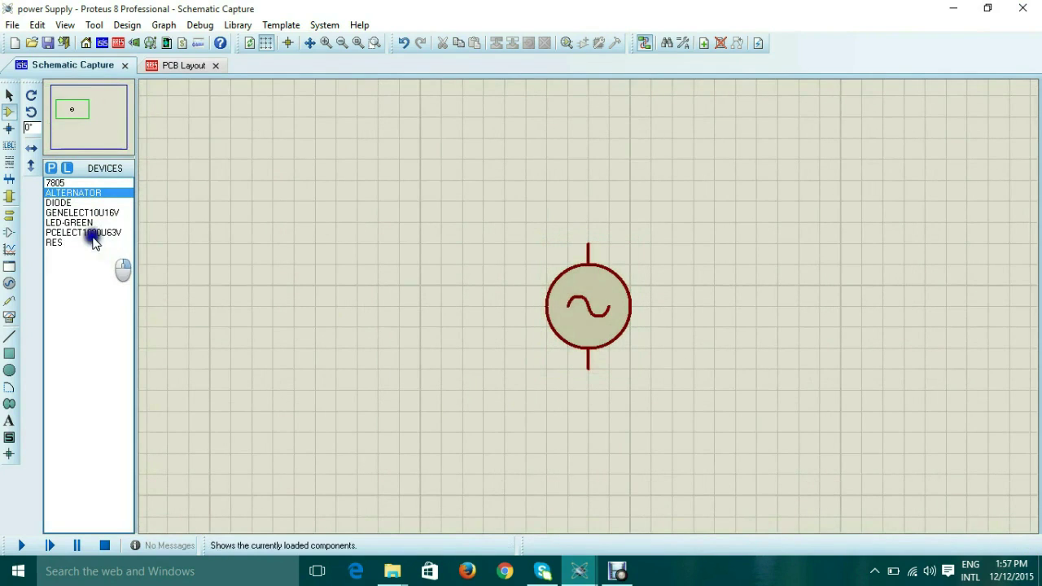
Step: Place four DIODE components beside the alternator in a two-by-two arrangement, D1 and D2 above D3 and D4
left_click(70, 203)
left_click(701, 184)
left_click(705, 186)
left_click(878, 172)
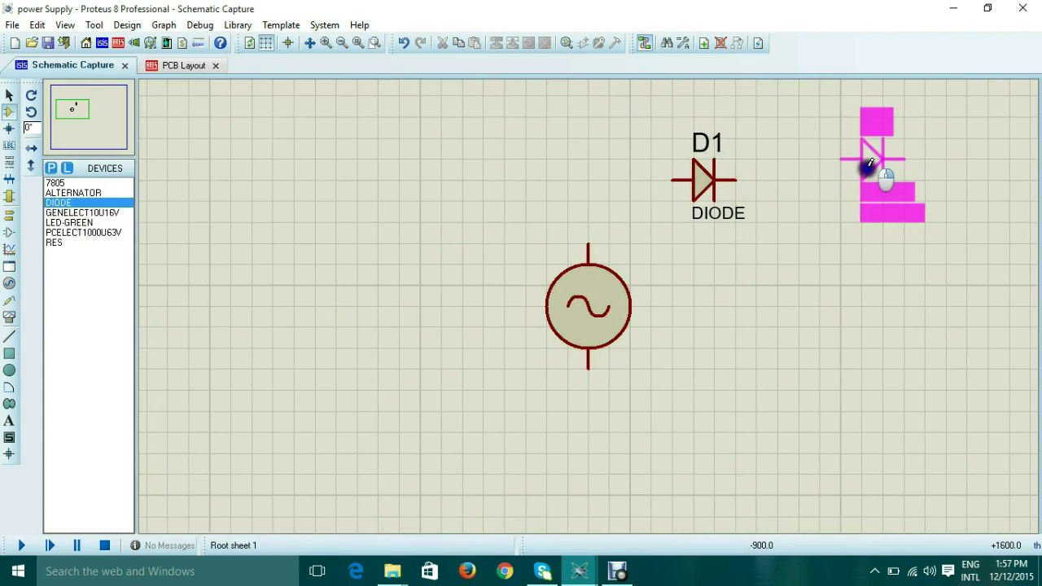
left_click(857, 178)
scroll(682, 315, "down", 1)
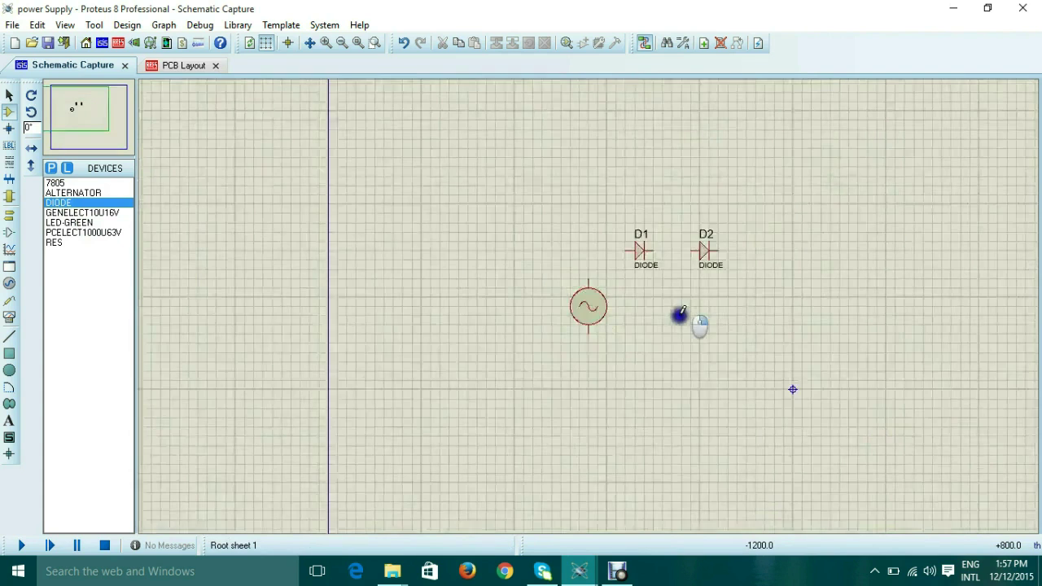
scroll(589, 305, "up", 1)
left_click(568, 264)
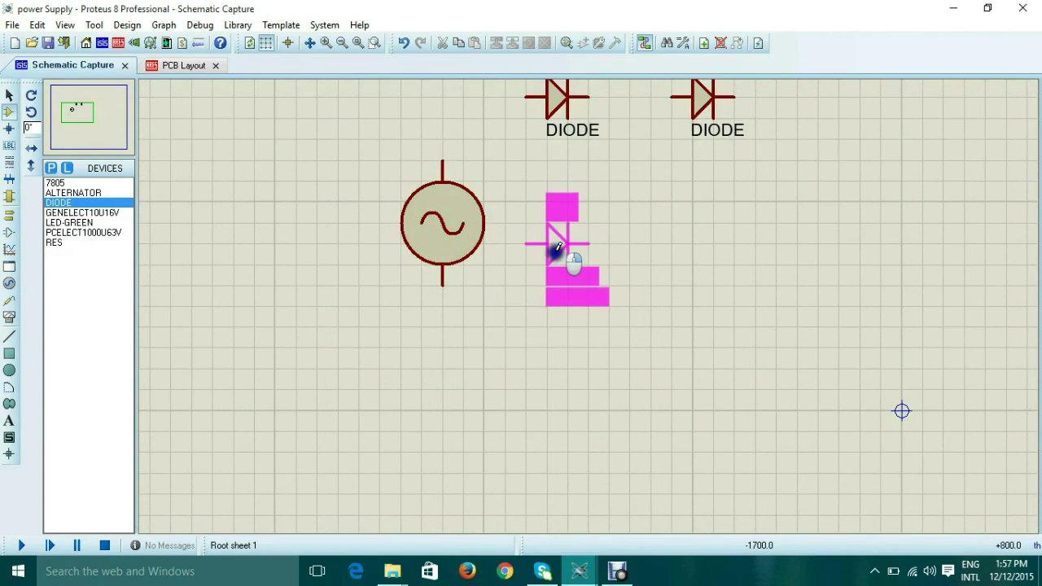
left_click(565, 249)
left_click(704, 240)
left_click(700, 241)
Step: Move the alternator farther left and slightly up, away from the four diodes
left_click_drag(460, 221, 397, 205)
scroll(440, 213, "down", 1)
left_click(352, 171)
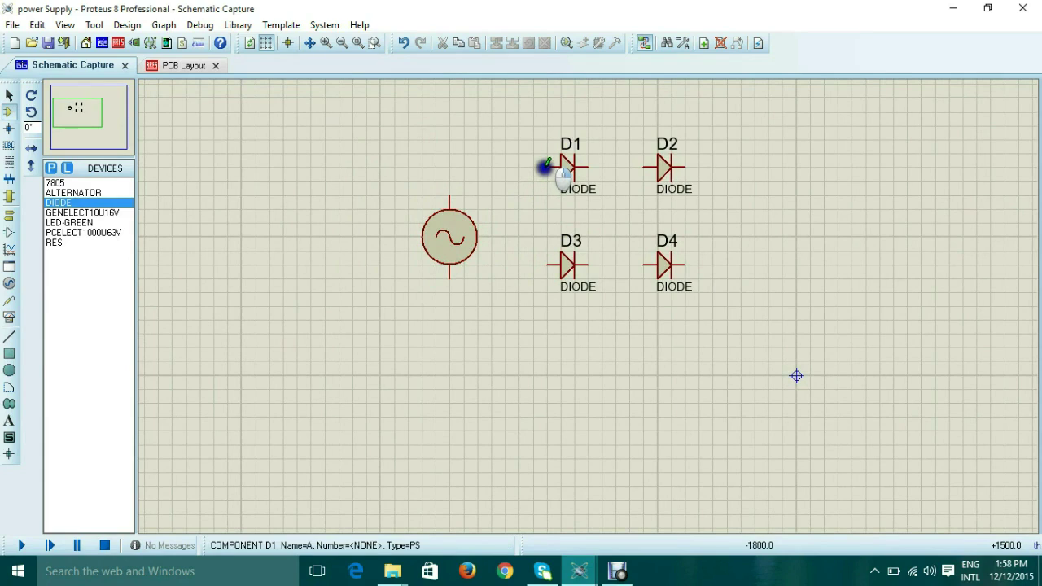
Step: Wire the diodes into a bridge loop: anodes of D1 and D3 together, D1 to D2, D3 to D4, and cathodes of D2 and D4 together
left_click(547, 167)
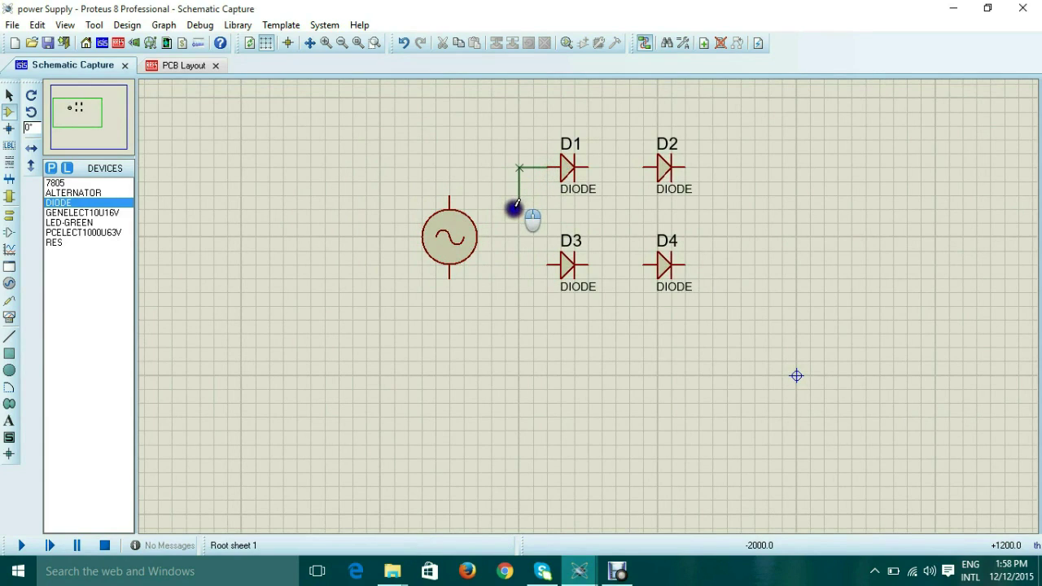
left_click(547, 264)
left_click(583, 162)
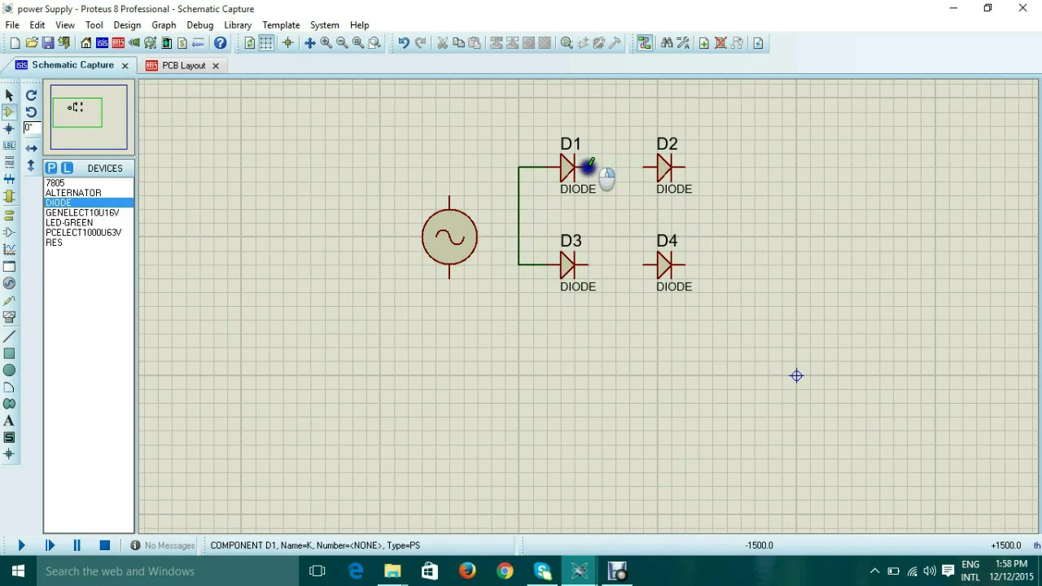
left_click(643, 168)
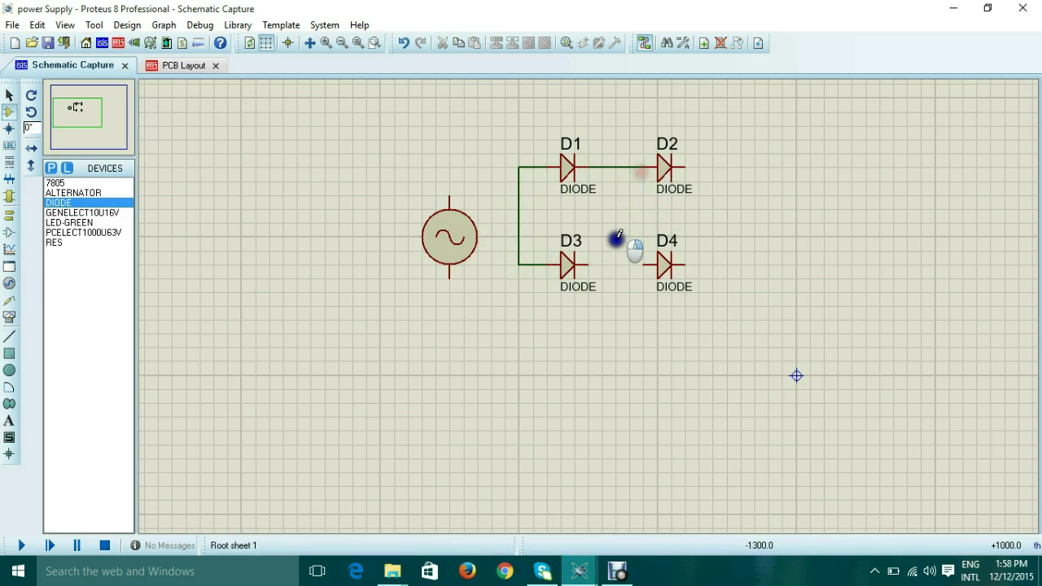
left_click(586, 264)
left_click(643, 265)
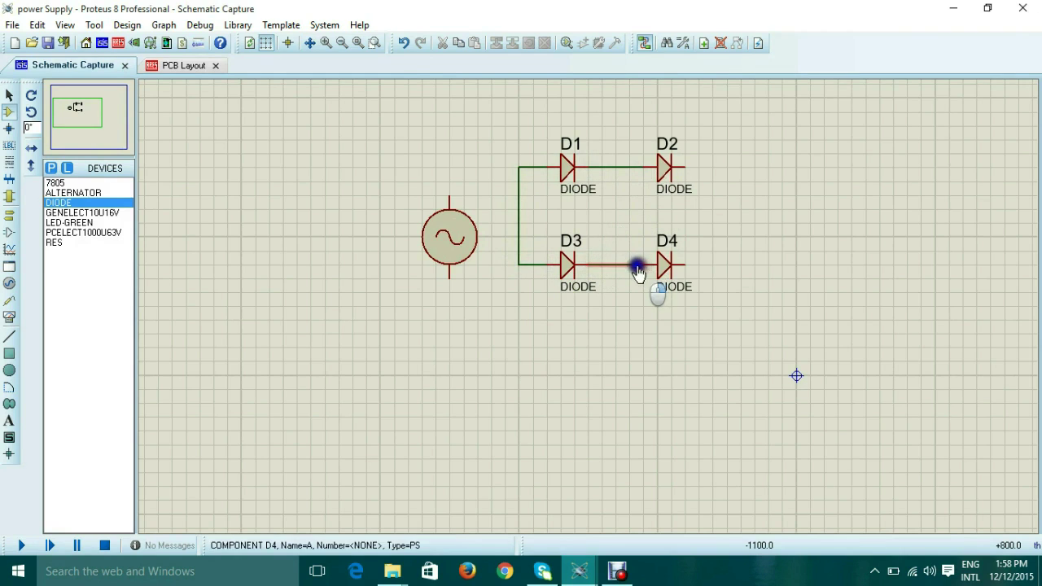
left_click(688, 169)
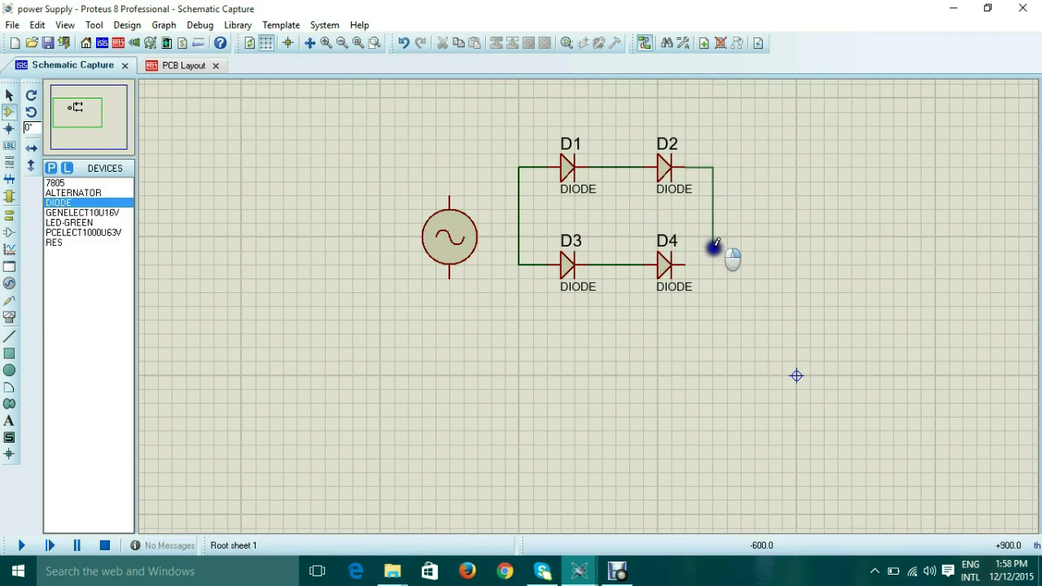
left_click(685, 264)
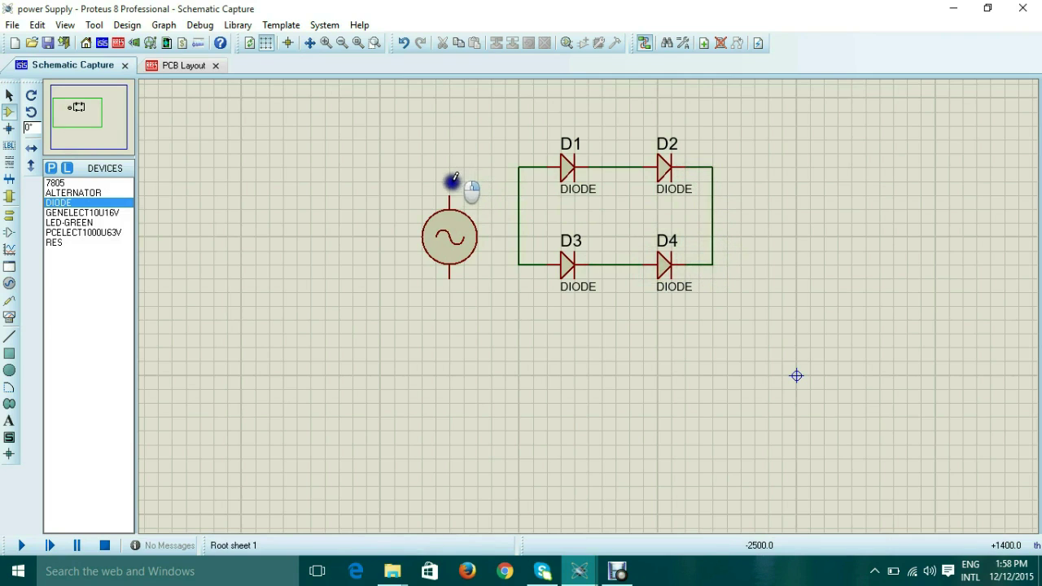
Step: Wire the alternator's upper terminal to the D1–D2 connection and its lower terminal to the D3–D4 connection
left_click(449, 198)
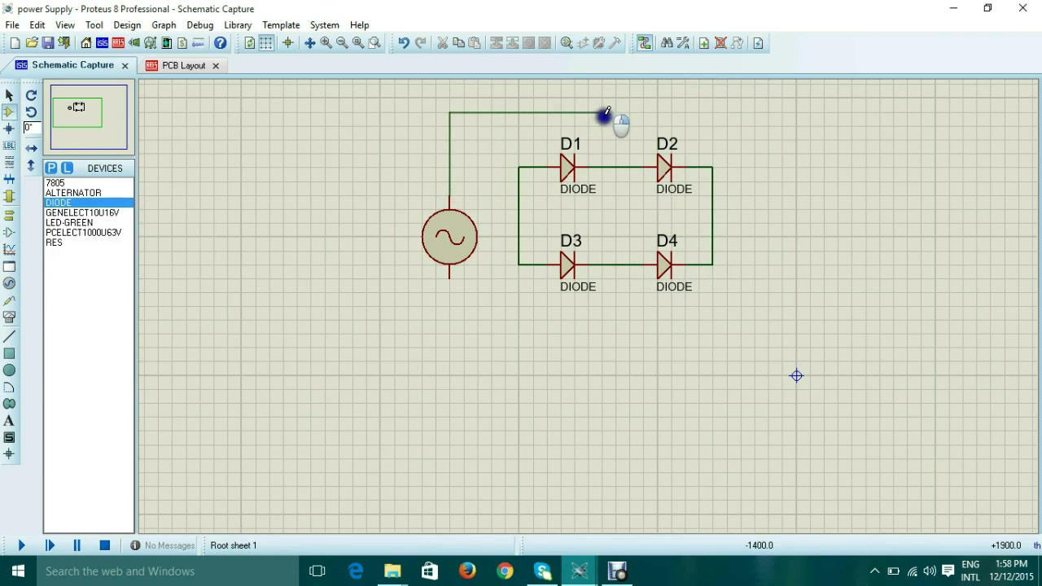
left_click(602, 166)
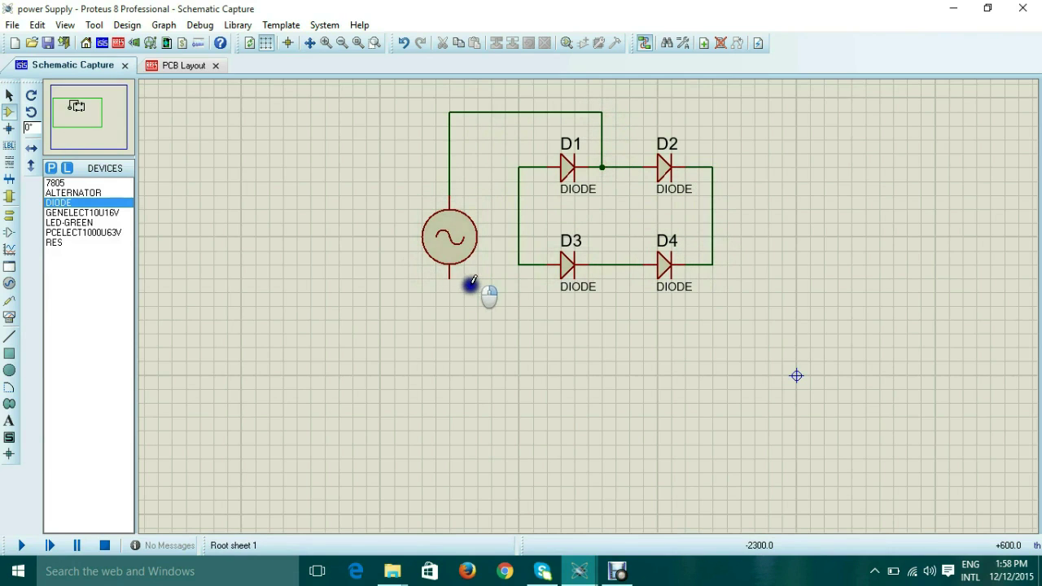
left_click(451, 280)
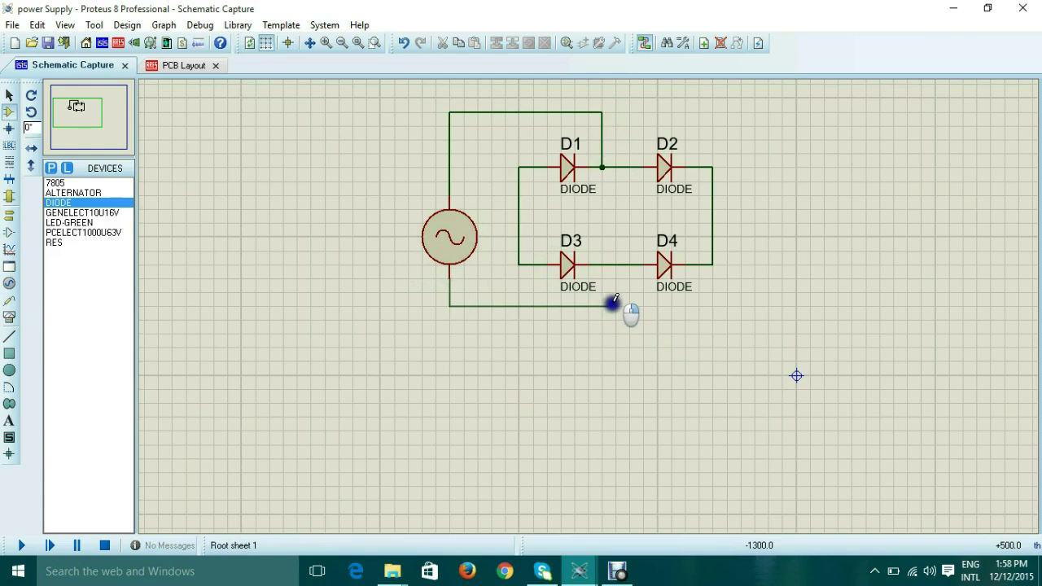
left_click(615, 264)
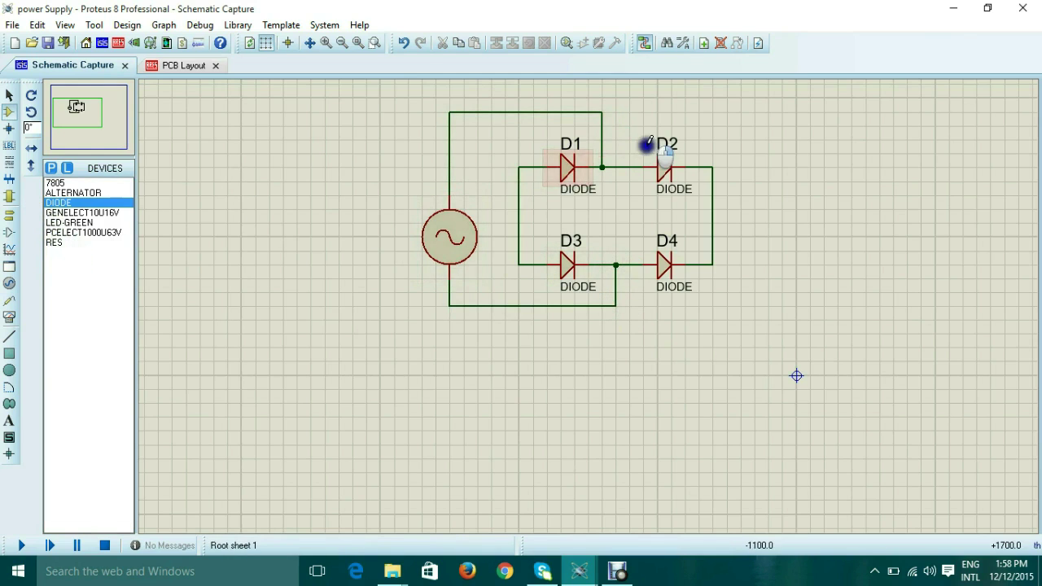
Step: Place one PCELECT1000U63V capacitor rotated to -90° beside the bridge, to the right of D2 and D4
left_click(78, 232)
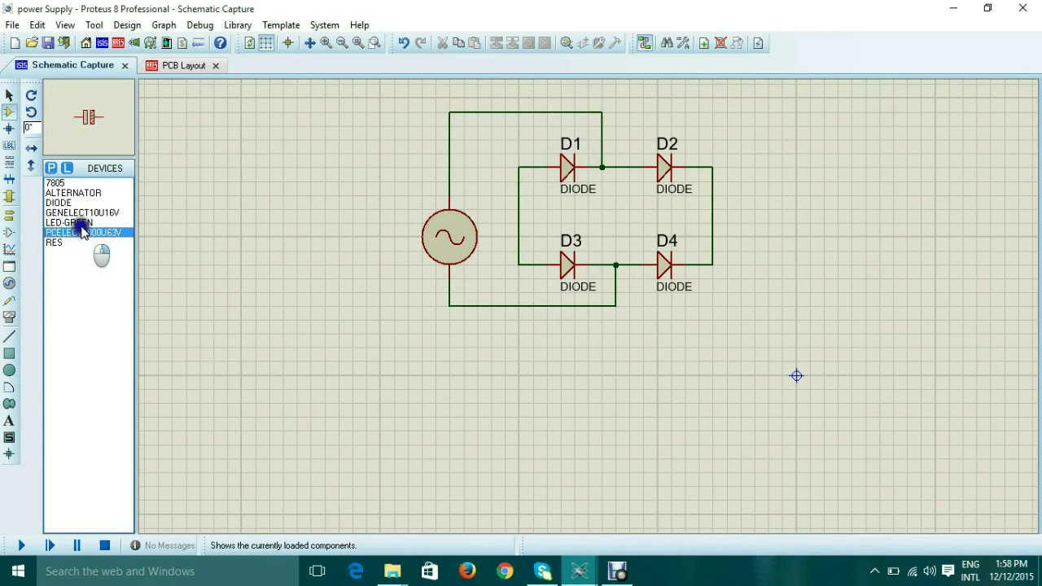
left_click(36, 102)
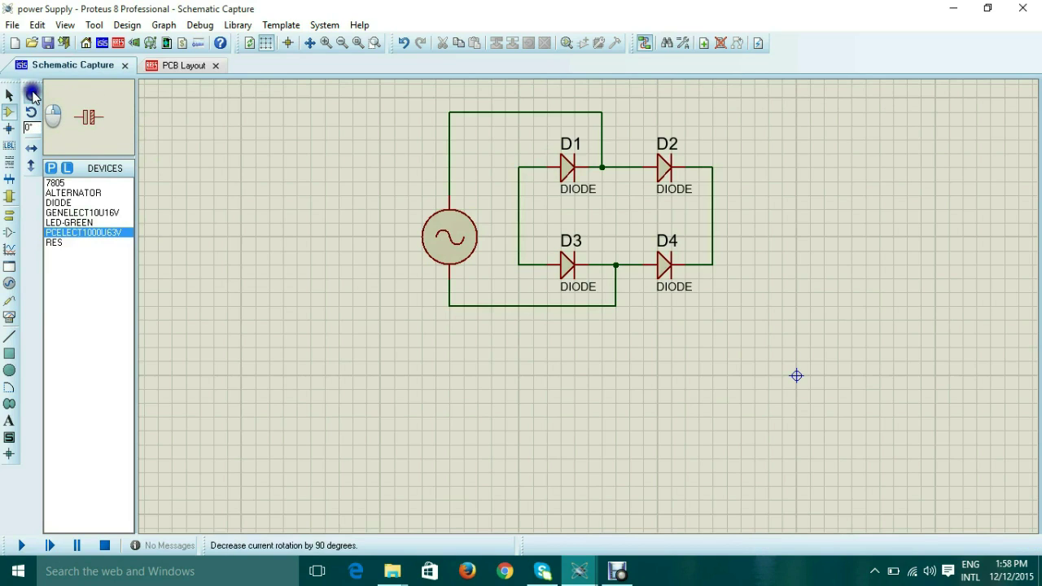
left_click(33, 96)
left_click(30, 113)
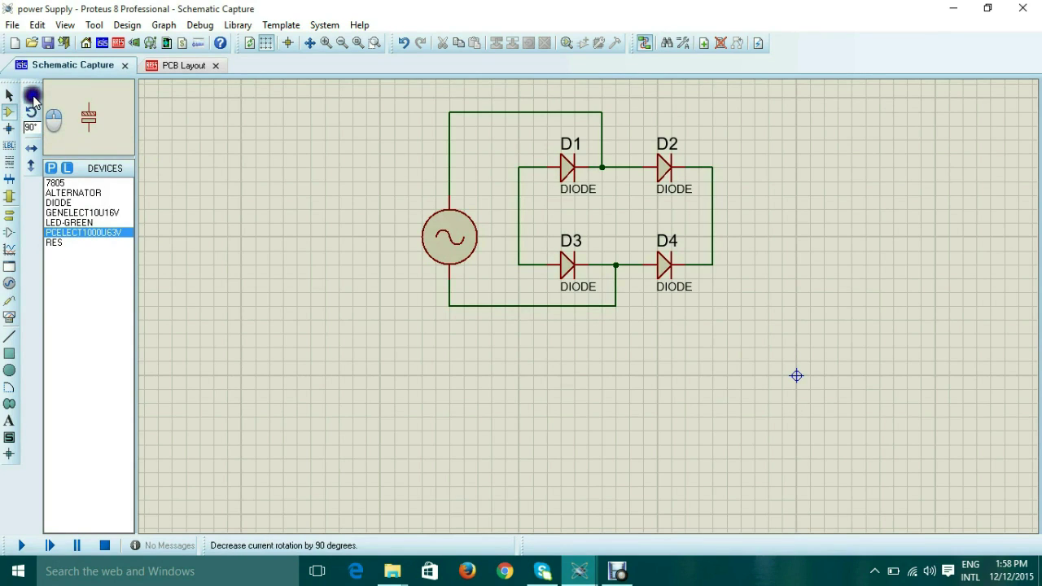
left_click(89, 119)
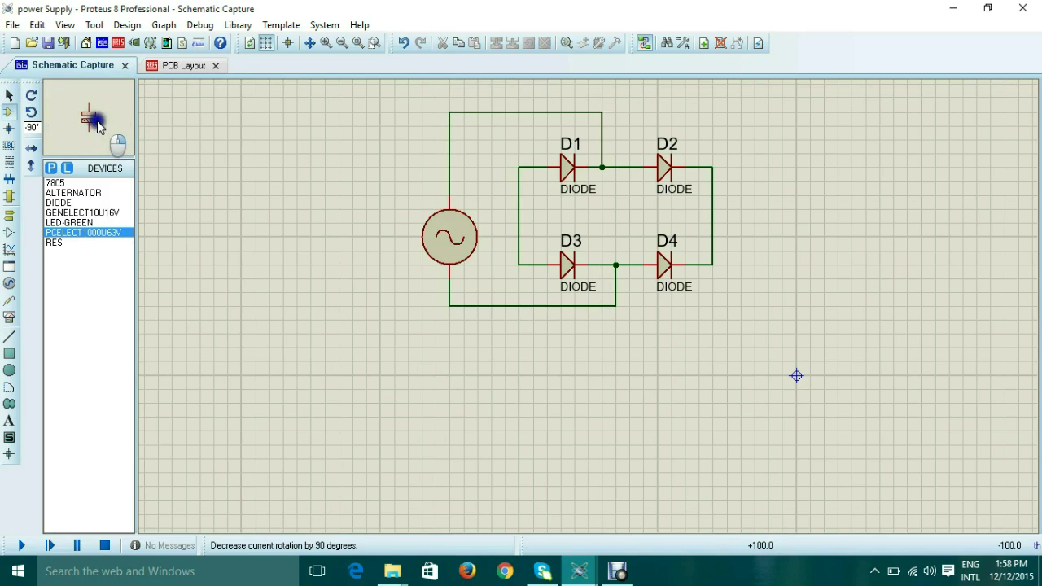
mouse_move(97, 124)
left_mouse_down()
mouse_move(87, 129)
mouse_move(91, 110)
mouse_move(93, 128)
left_mouse_up()
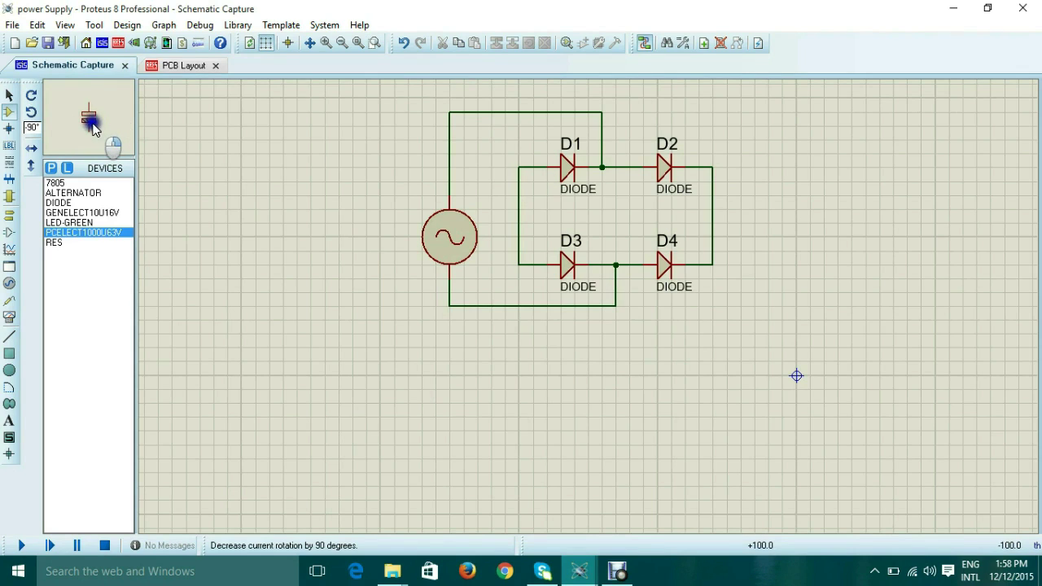
left_click(770, 218)
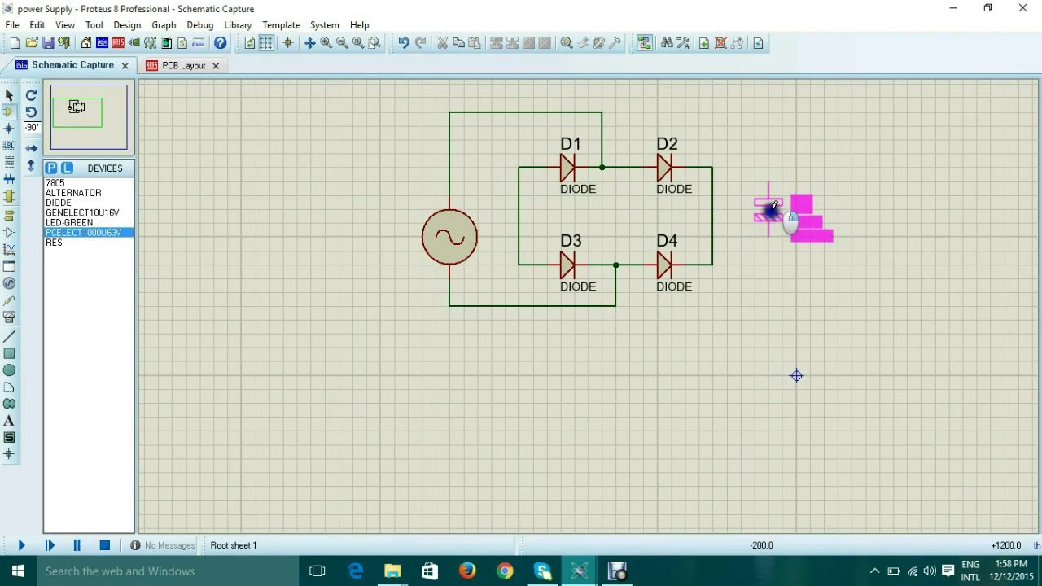
left_click(772, 208)
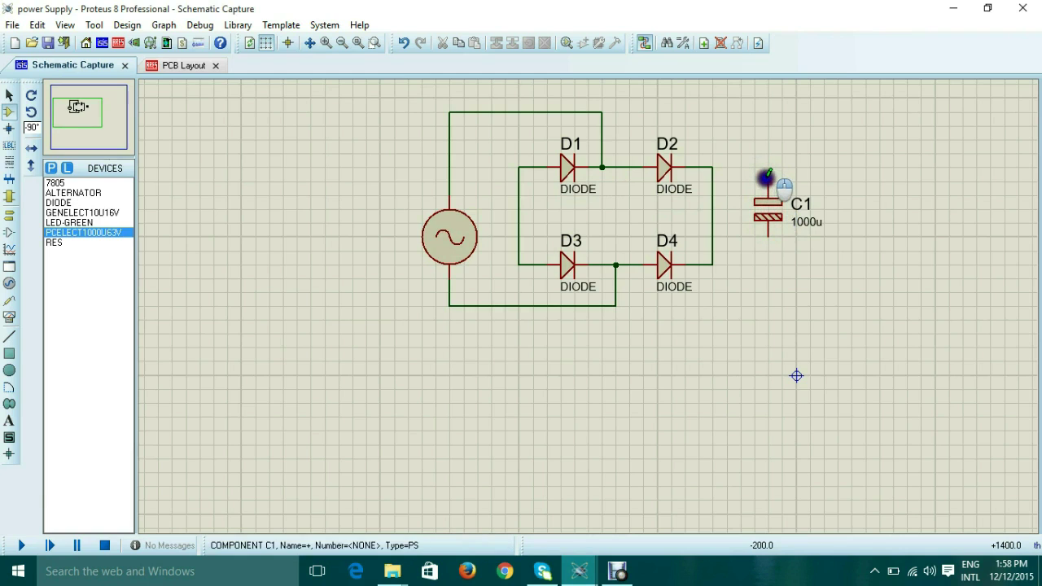
Step: Wire C1's positive terminal to the D2–D4 cathode line and its negative terminal, beneath the bridge, to the D1–D3 anode line
left_click(766, 176)
left_click(716, 165)
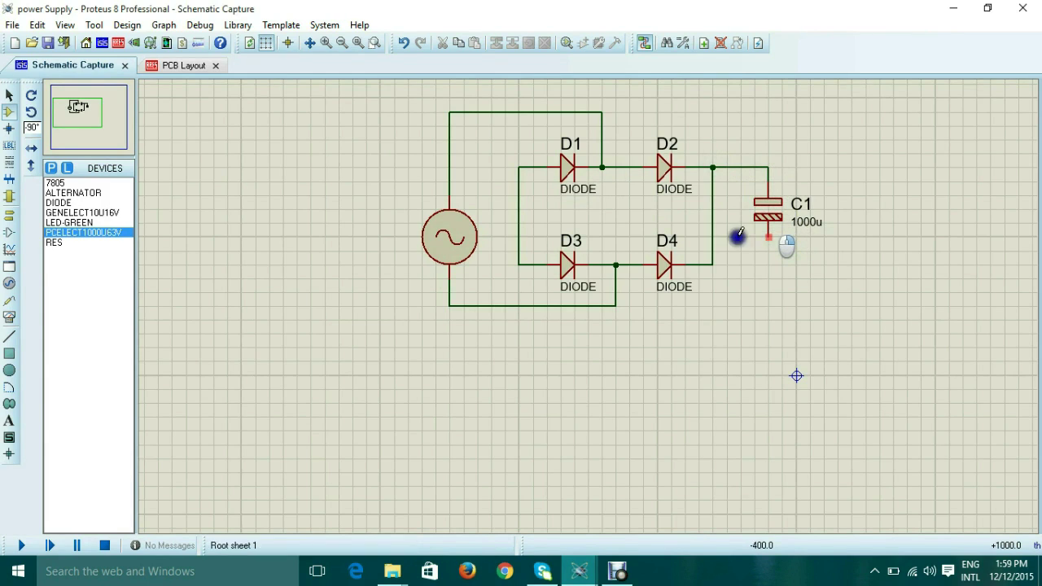
left_click(519, 210)
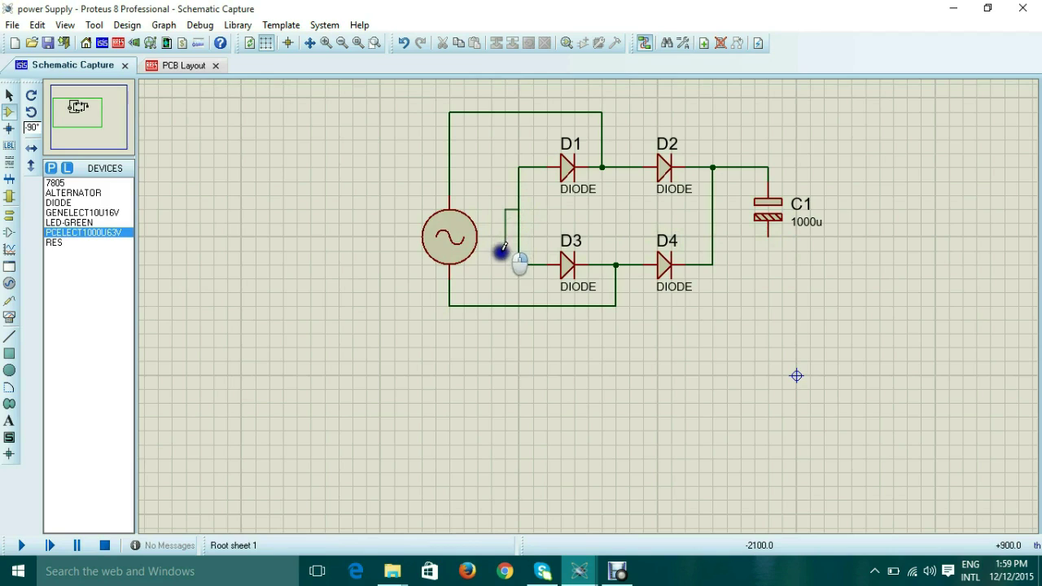
left_click(506, 320)
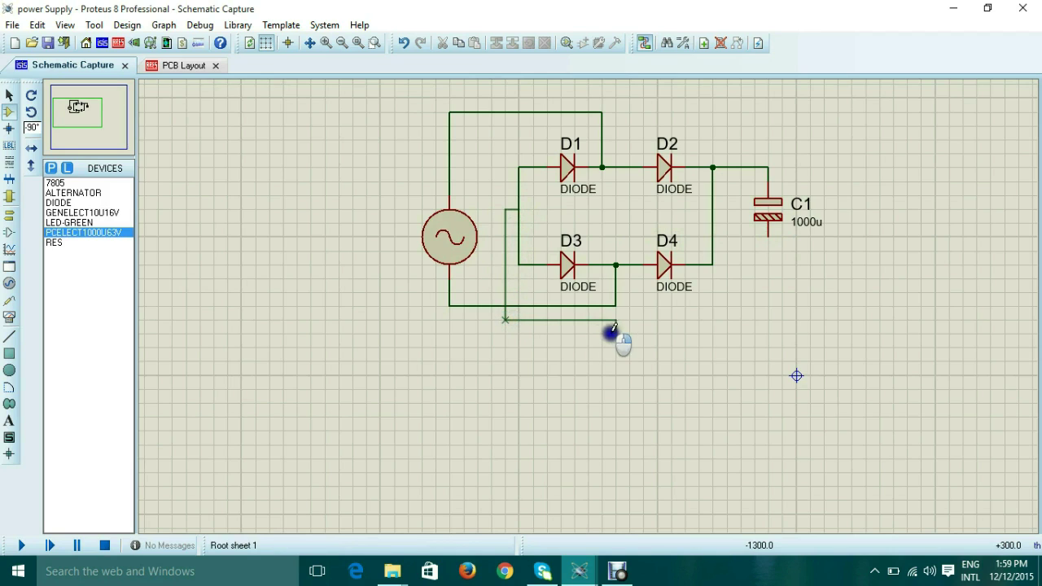
left_click(769, 317)
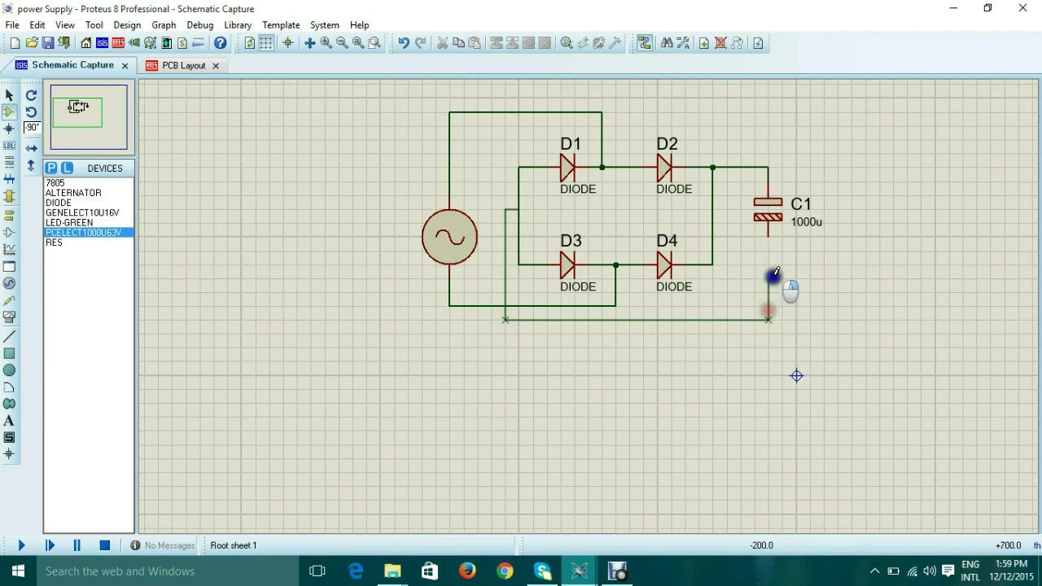
left_click(768, 244)
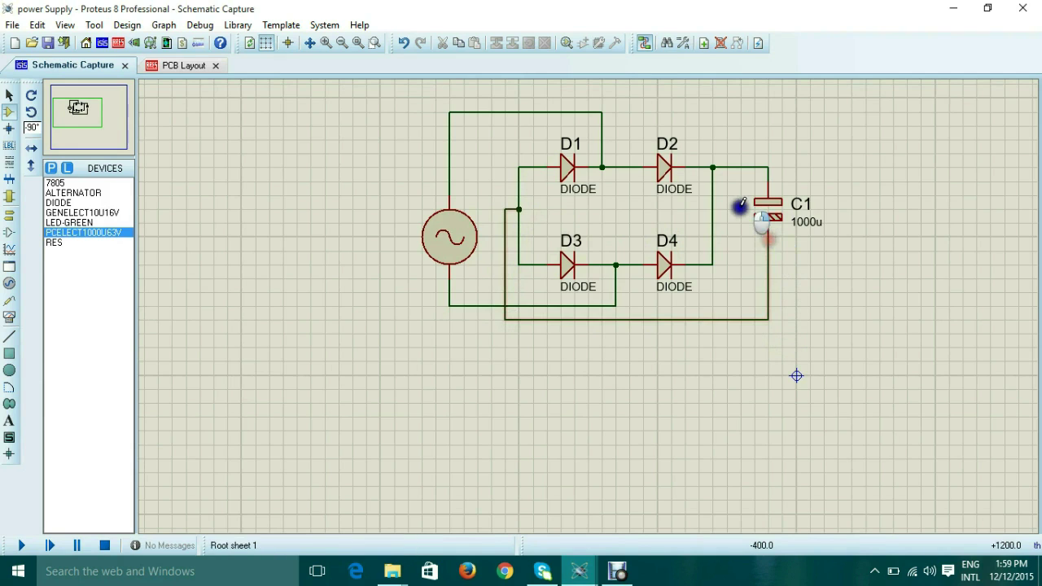
Step: Shift C1 slightly down and replace its upper wire with a new one to the vertical D2–D4 cathode line
right_click(729, 167)
left_click(790, 203)
left_click(762, 210)
left_click_drag(761, 210, 762, 225)
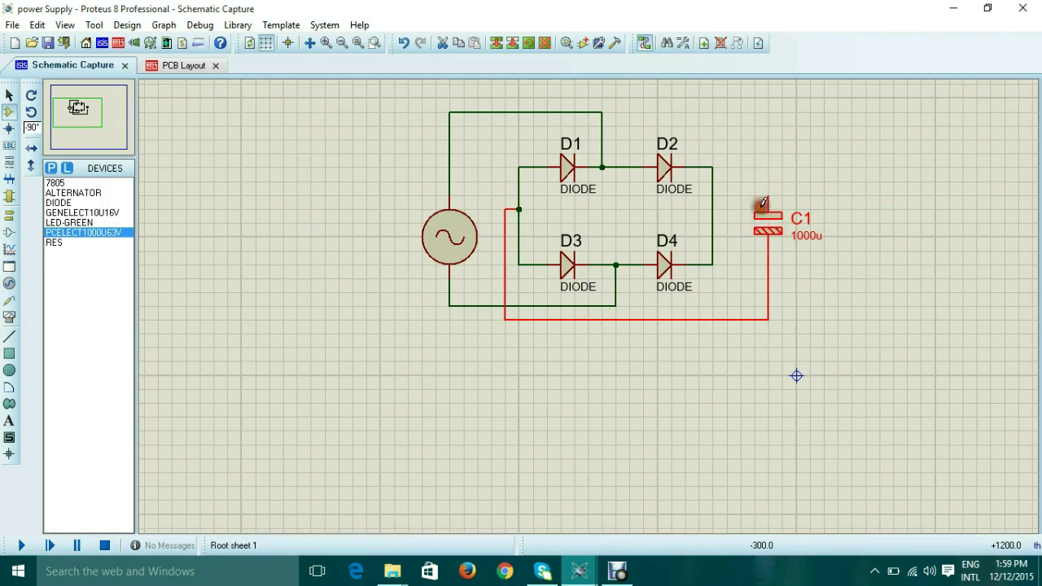
left_click(713, 191)
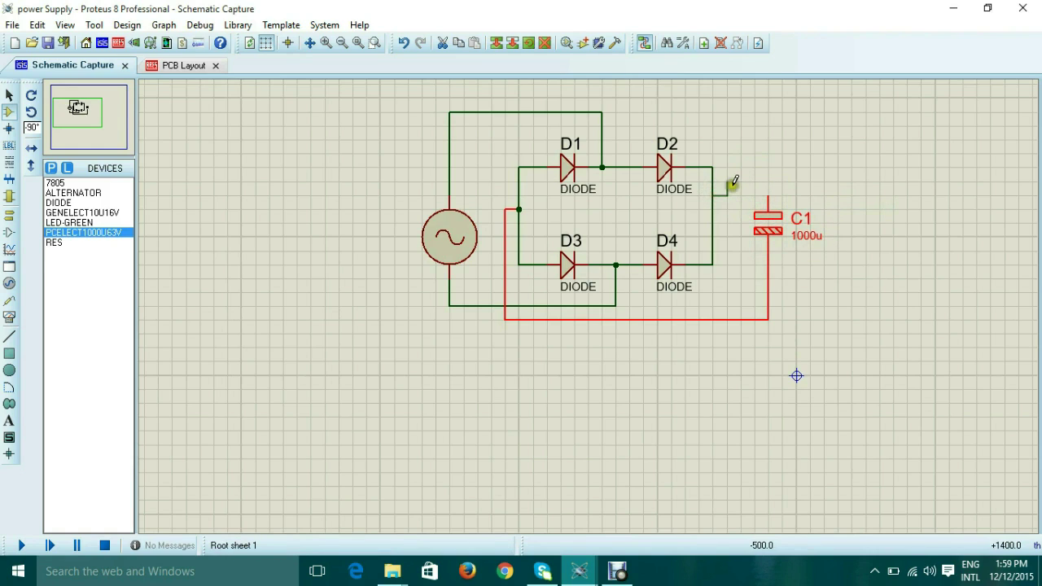
left_click(902, 305)
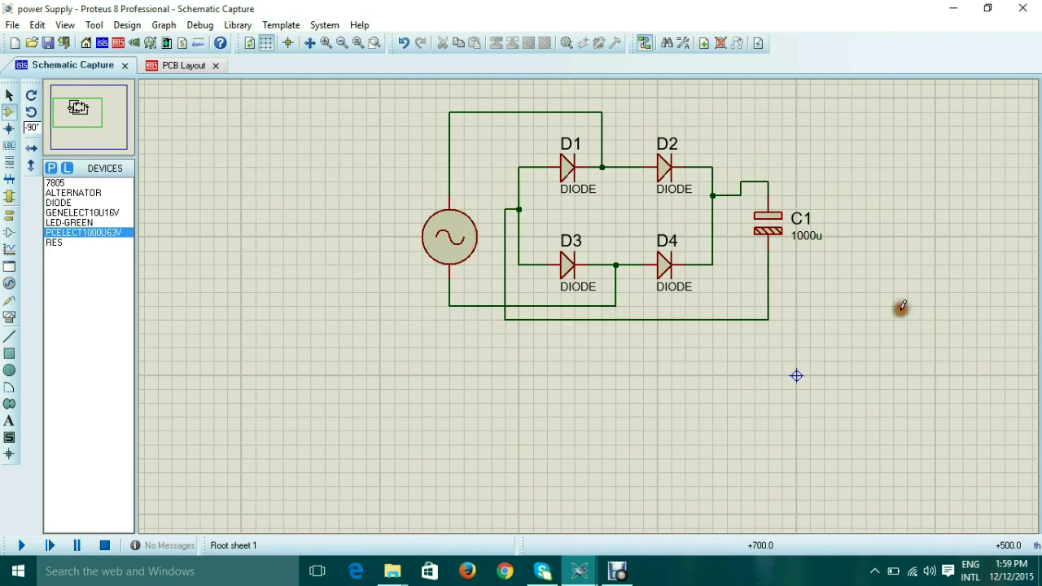
Step: Place one 7805 regulator at 0° rotation to the right of C1, with its input level with C1's upper wire
scroll(512, 298, "down", 2)
scroll(619, 294, "up", 3)
scroll(599, 291, "down", 2)
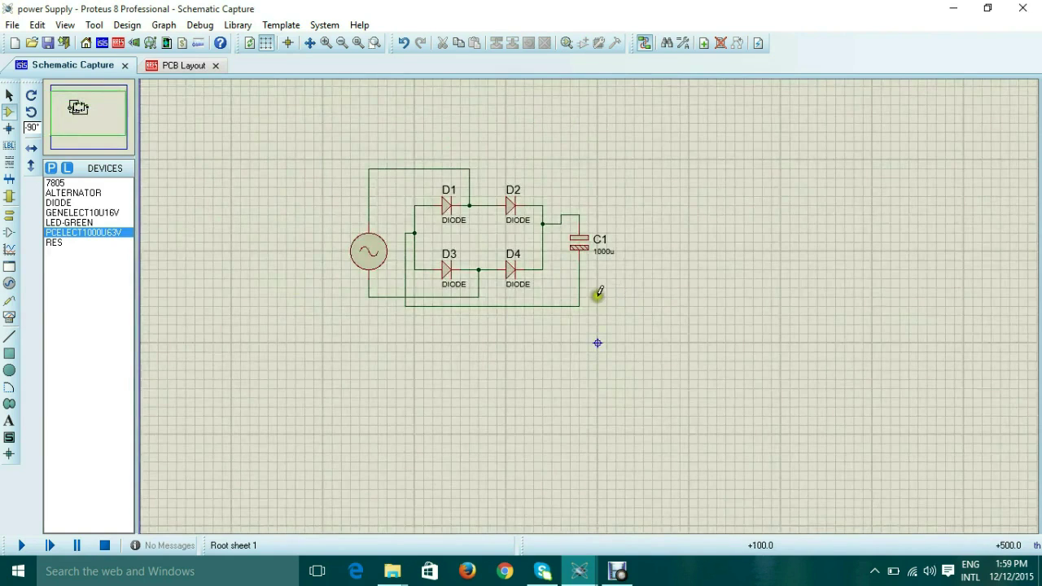
left_click(54, 184)
left_click(31, 96)
left_click(32, 96)
left_click(31, 95)
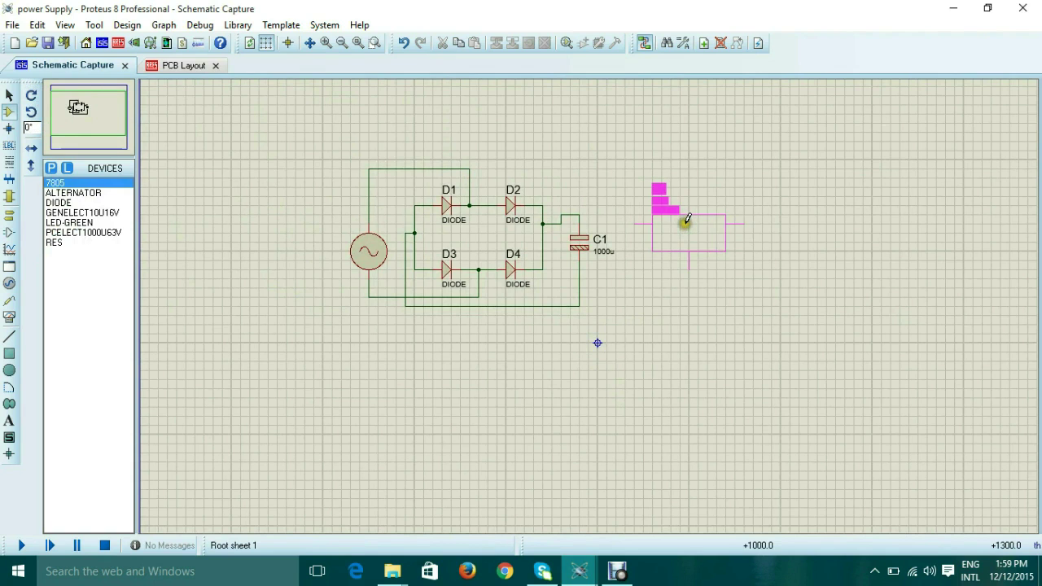
left_click(694, 210)
Step: Wire the 7805's VI pin to C1's positive side and its GND pin to the common line below C1
left_click(639, 210)
left_click(579, 215)
left_click(689, 259)
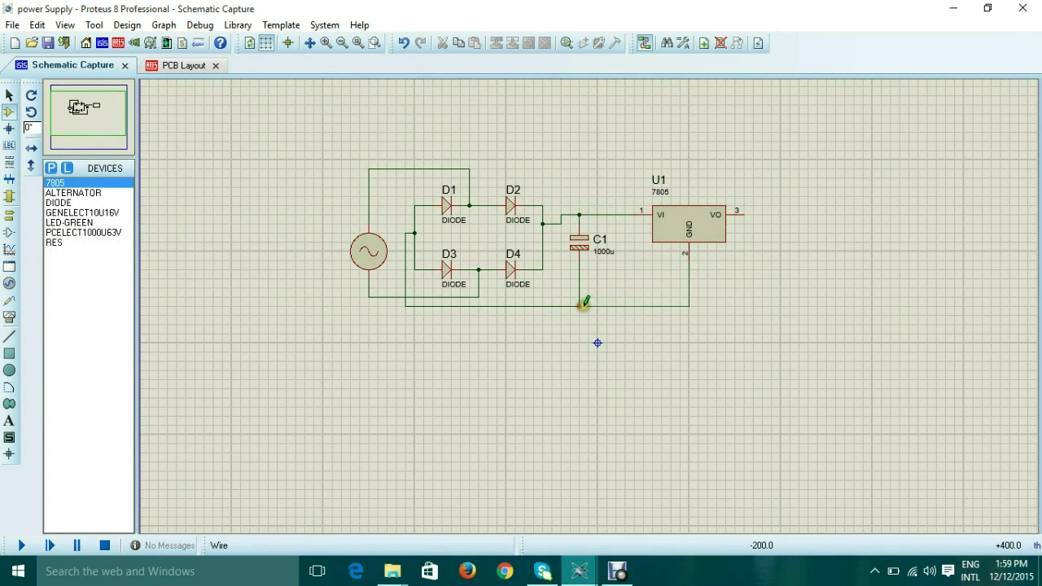
Step: Place one GENELECT10U16V capacitor rotated to -90° to the lower right of the 7805
left_click(65, 222)
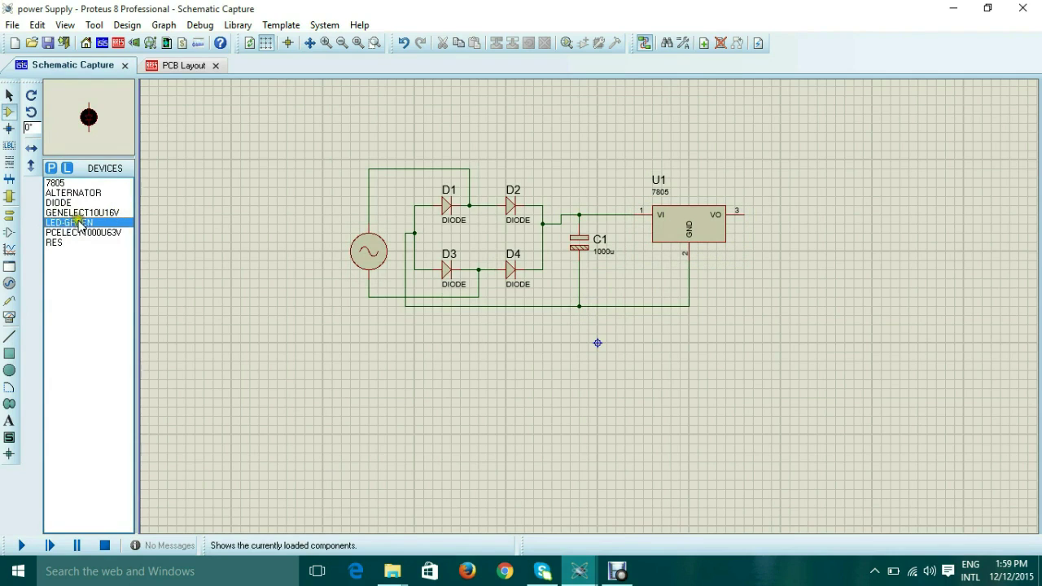
left_click(61, 213)
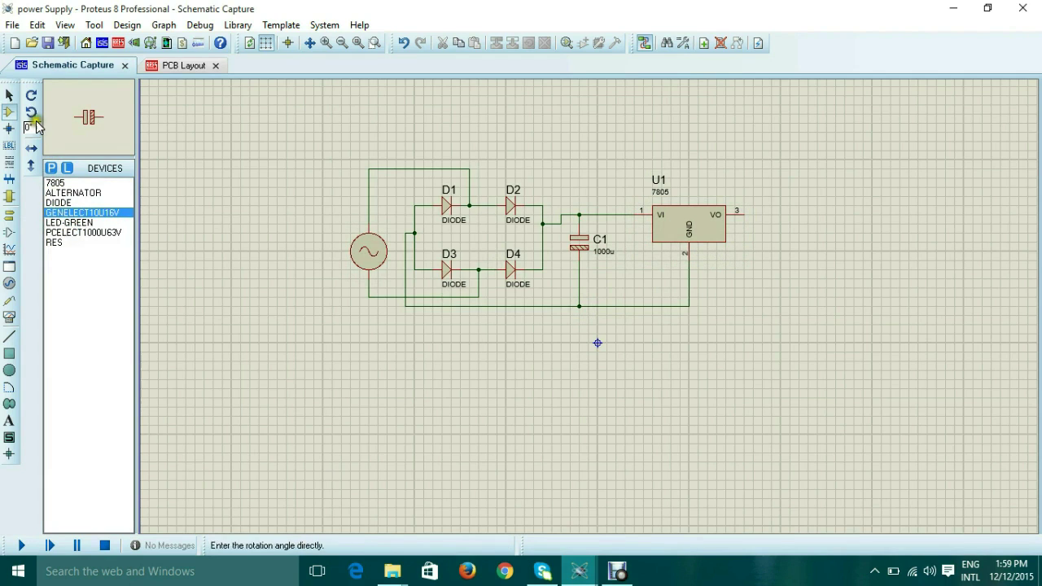
left_click(792, 251)
left_click(764, 259)
Step: Wire C2's positive terminal to the 7805's VO pin and its negative terminal to the regulator's ground line
left_click(766, 253)
left_click(740, 215)
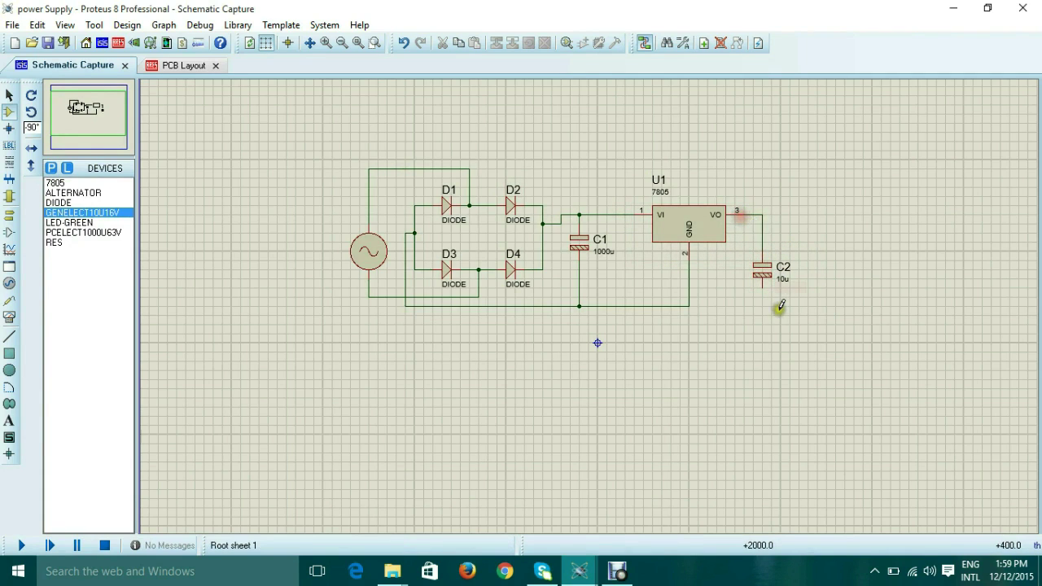
left_click(766, 288)
left_click(688, 296)
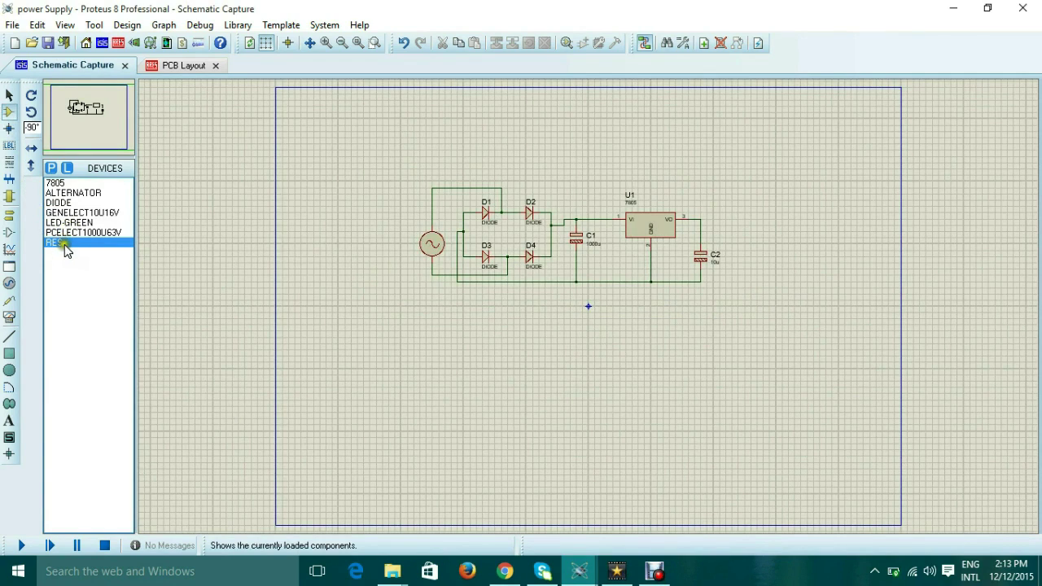
Step: Place one vertical RES to the right of C2 and wire its upper terminal to the 7805's output line
left_click(64, 246)
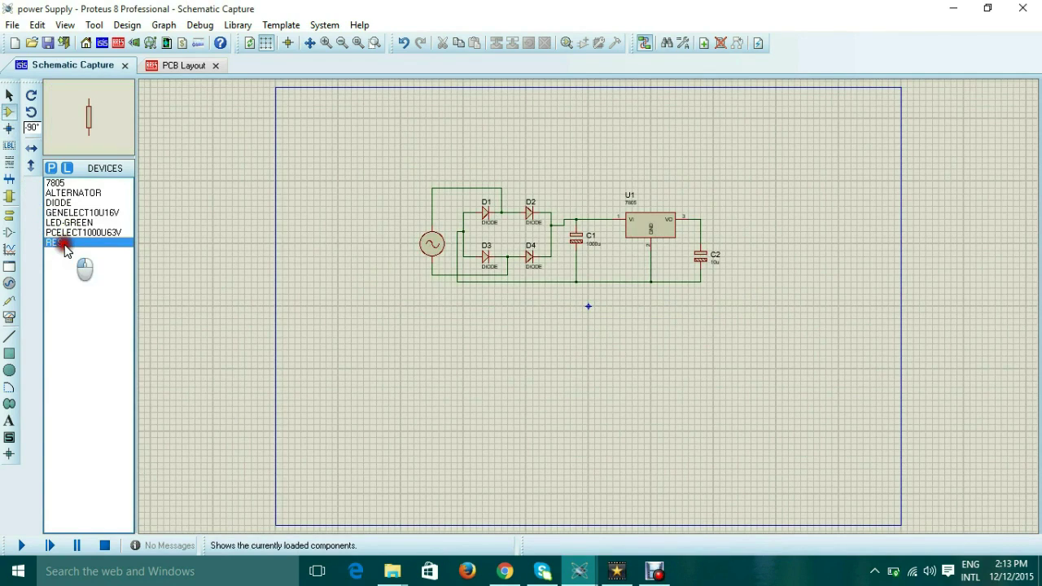
left_click(743, 219)
left_click(742, 220)
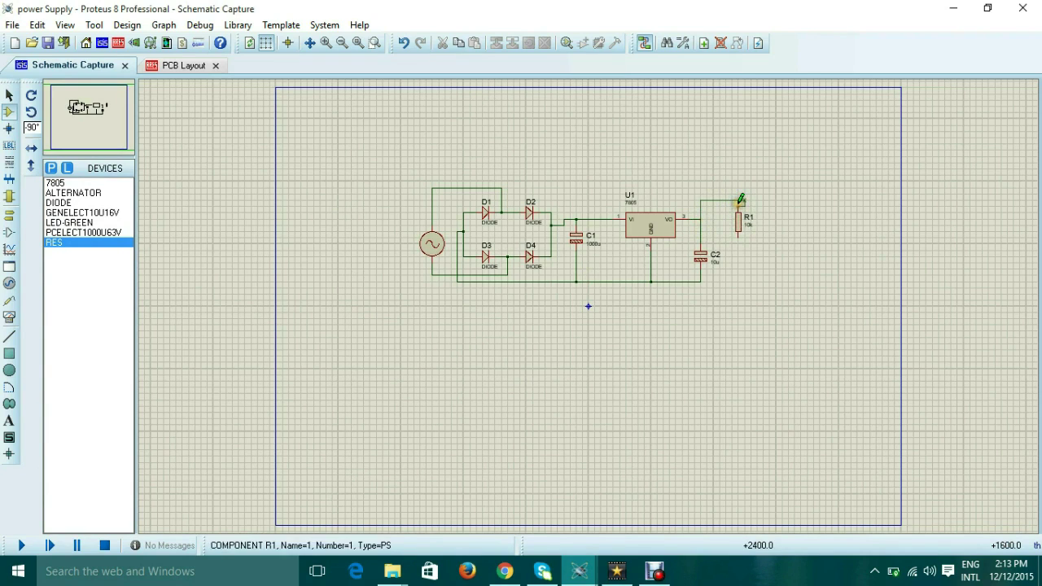
Step: Place one LED-GREEN at 0° rotation directly below R1
scroll(342, 317, "up", 3)
scroll(370, 241, "down", 2)
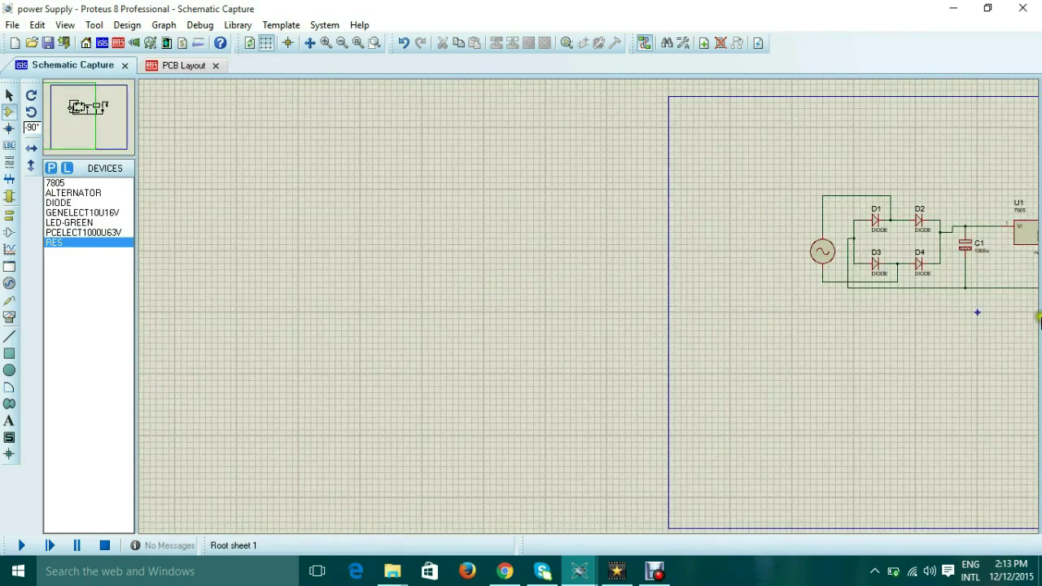
left_click_drag(79, 128, 96, 112)
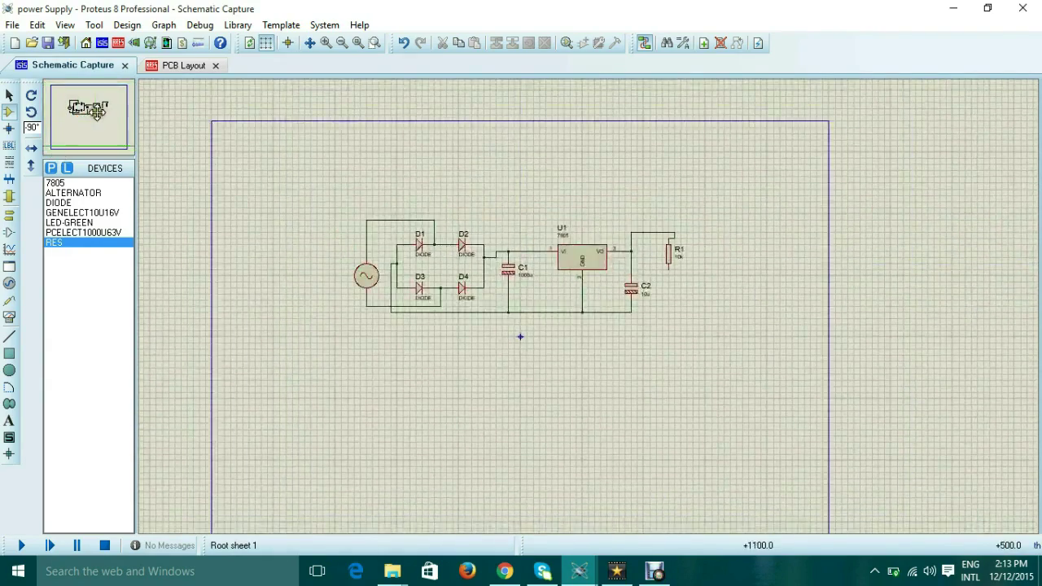
left_click(67, 224)
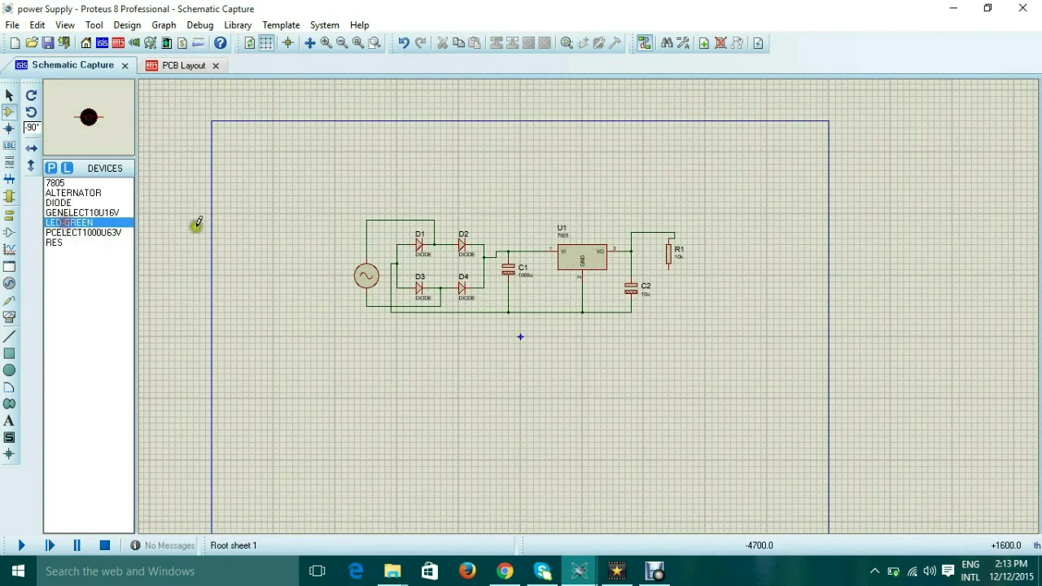
left_click(28, 94)
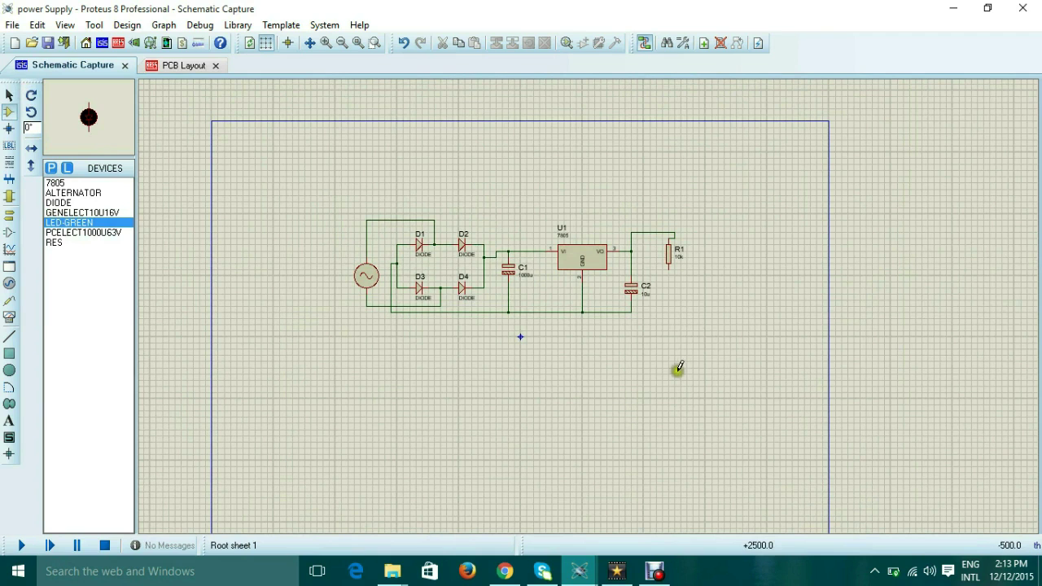
scroll(681, 298, "up", 3)
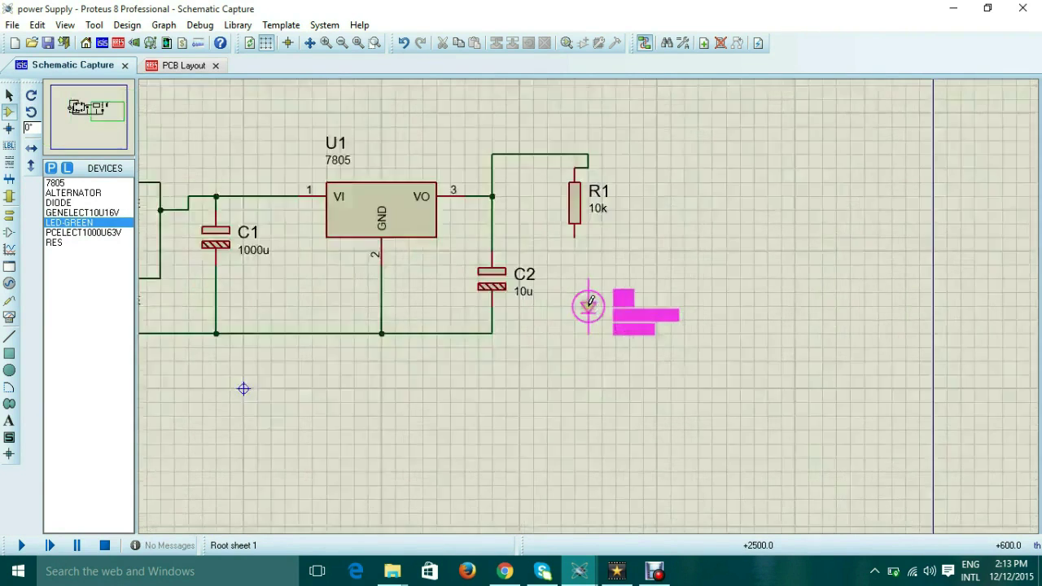
left_click(566, 260)
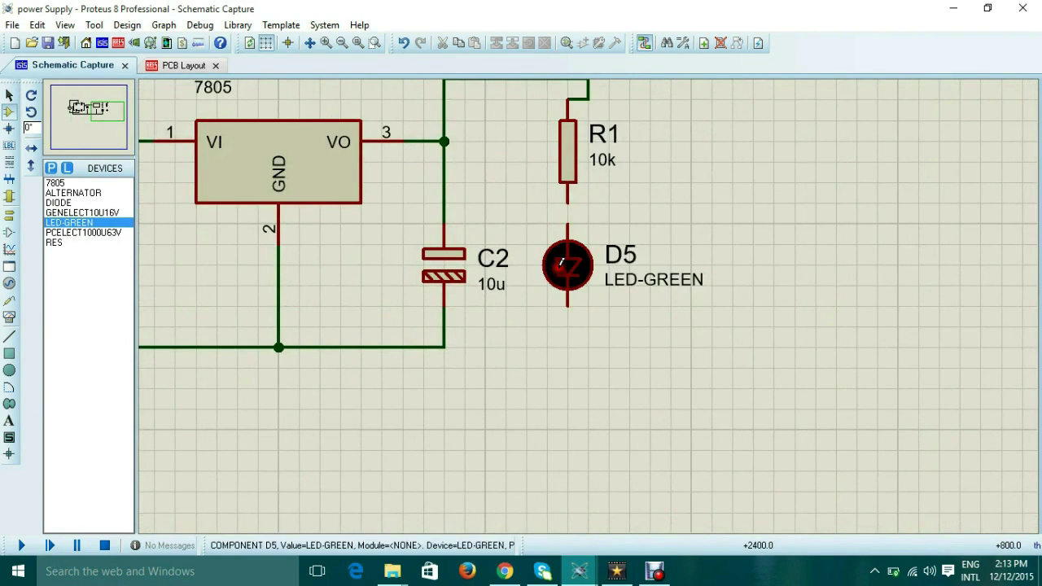
Step: Wire R1's lower terminal to the green LED's upper terminal and the LED's lower terminal to the ground line at C2
left_click(571, 210)
left_click(567, 222)
left_click(568, 306)
left_click(440, 347)
scroll(553, 321, "down", 2)
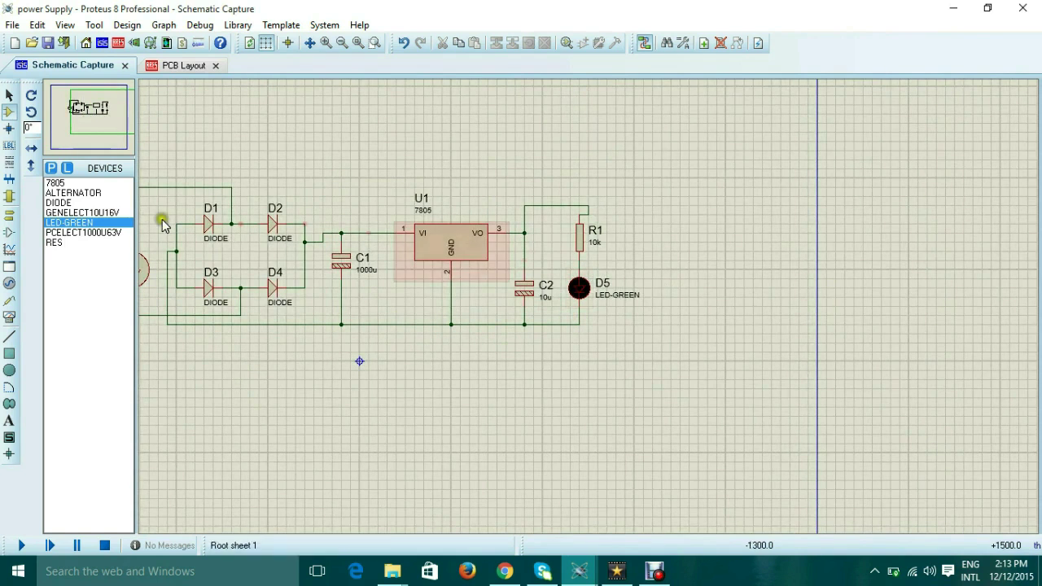
Step: Set R1's resistance to 1k
double_click(577, 241)
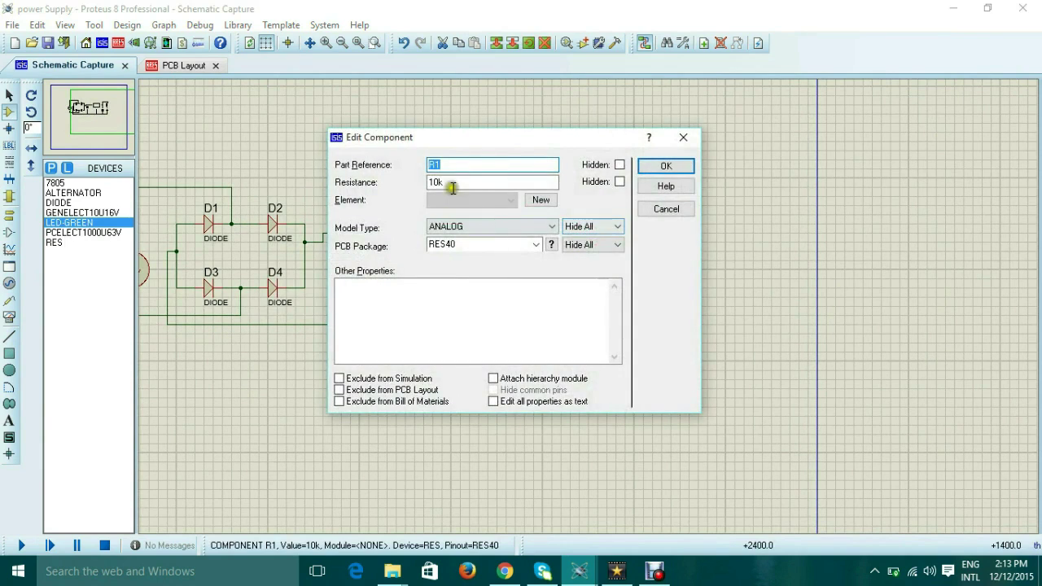
double_click(436, 182)
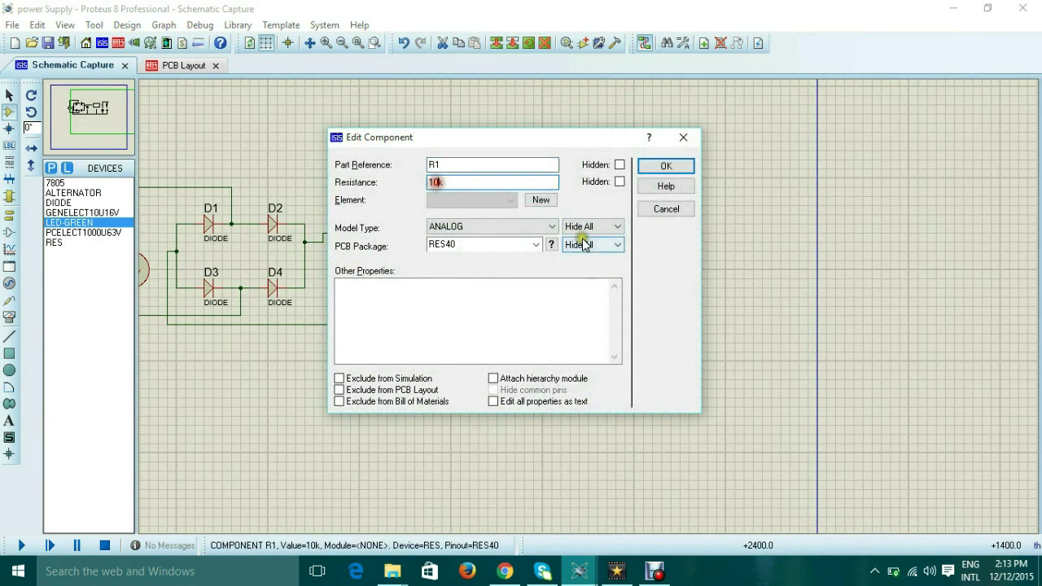
key("BackSpace")
key("Return")
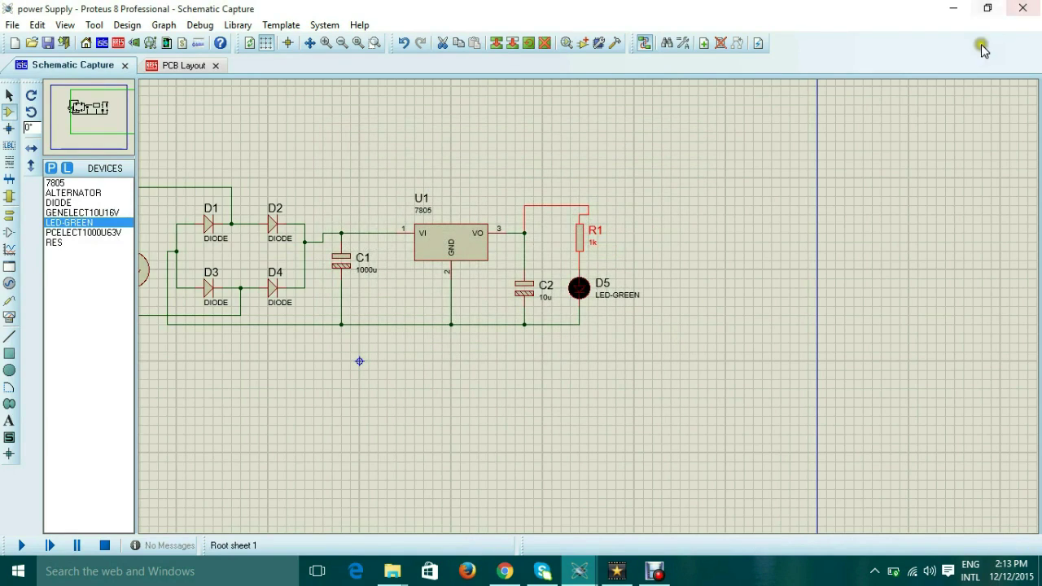
Step: Set the alternator's amplitude to 12V and its frequency to 50Hz
scroll(498, 262, "down", 3)
scroll(588, 308, "up", 3)
scroll(589, 303, "down", 2)
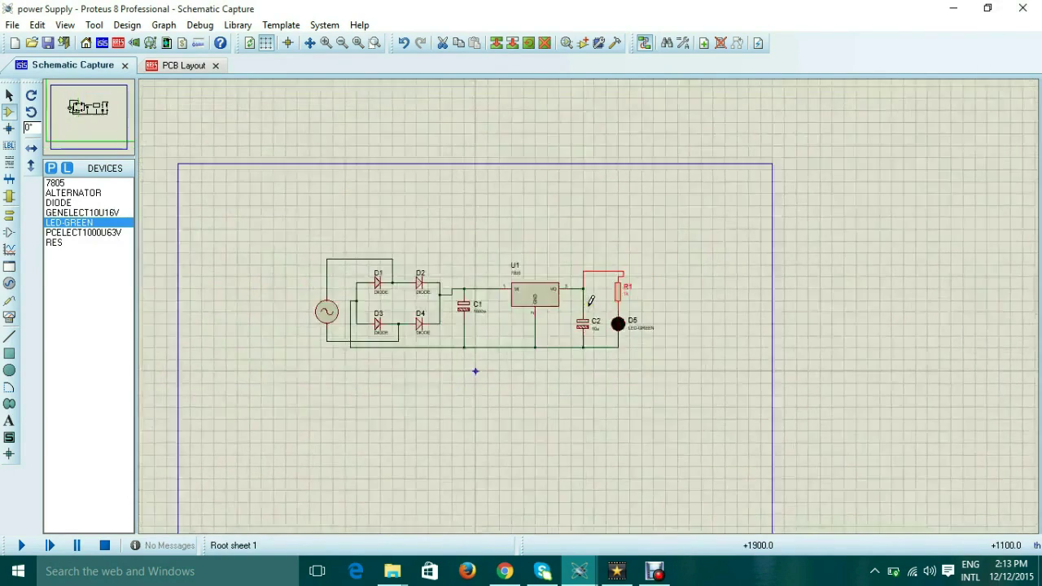
scroll(589, 303, "up", 1)
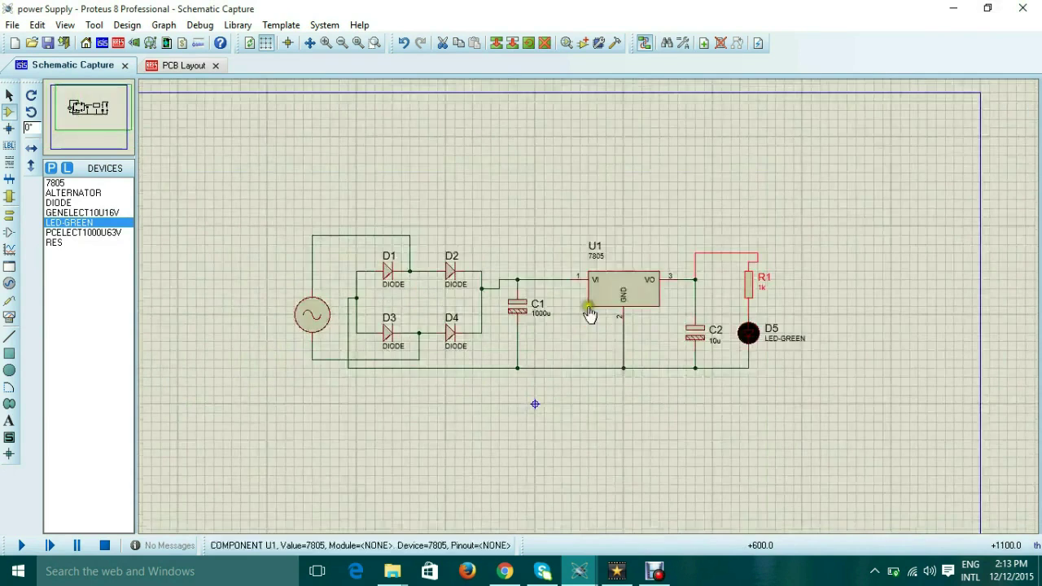
left_click(322, 325)
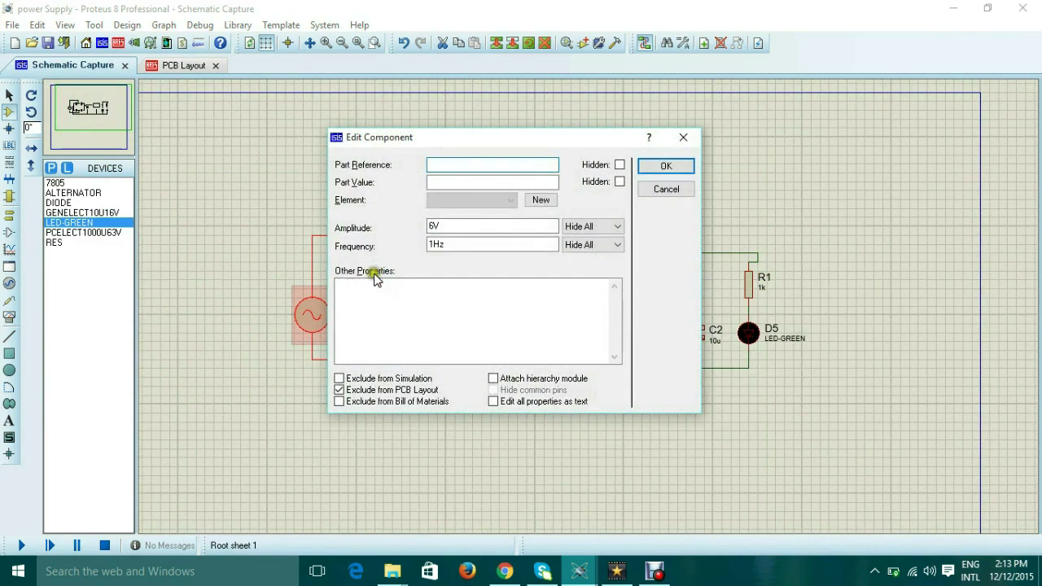
left_click(433, 226)
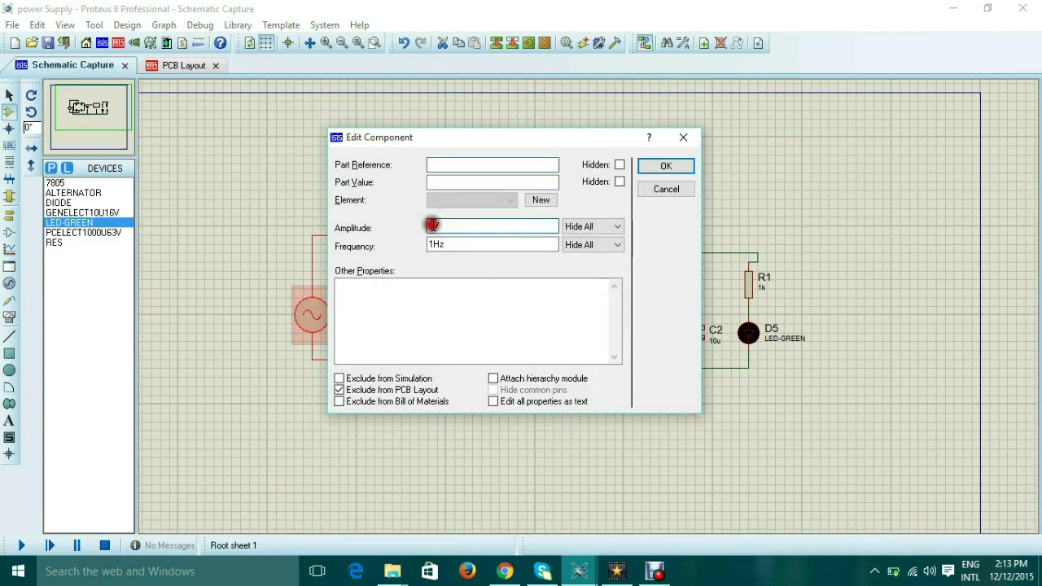
key("BackSpace")
type("12V")
left_click(437, 244)
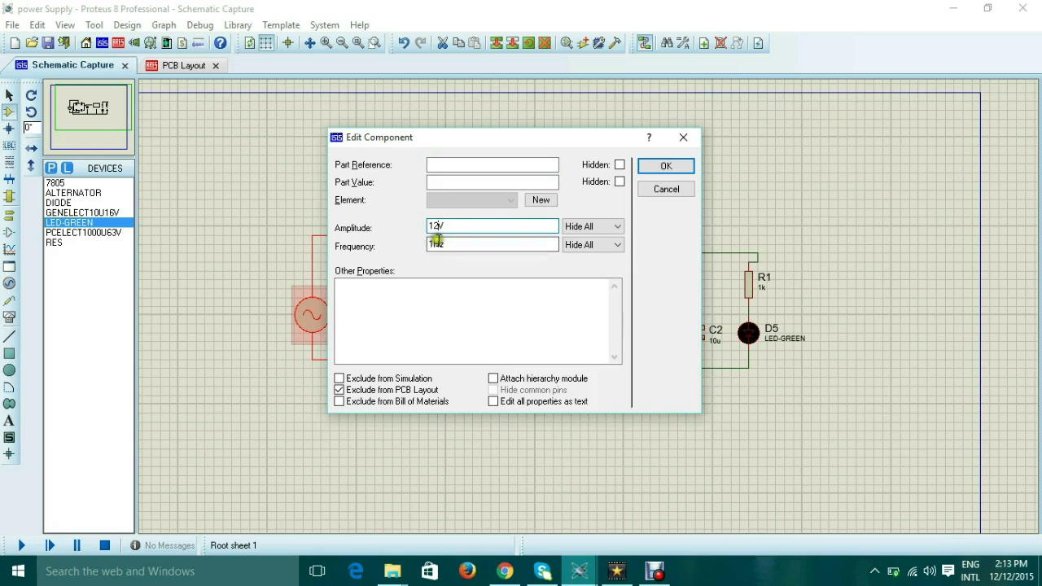
left_click(435, 242)
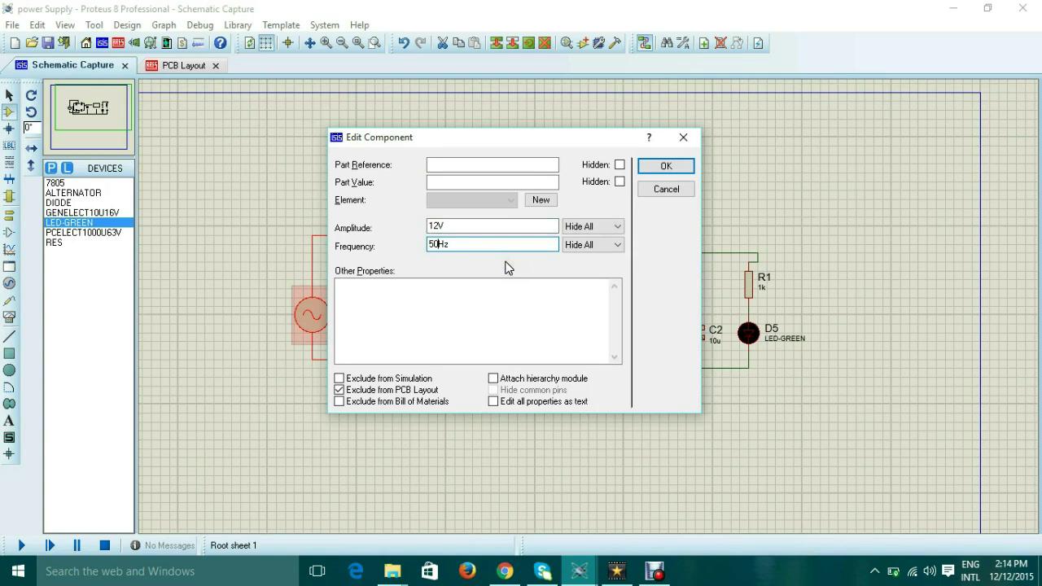
key("Return")
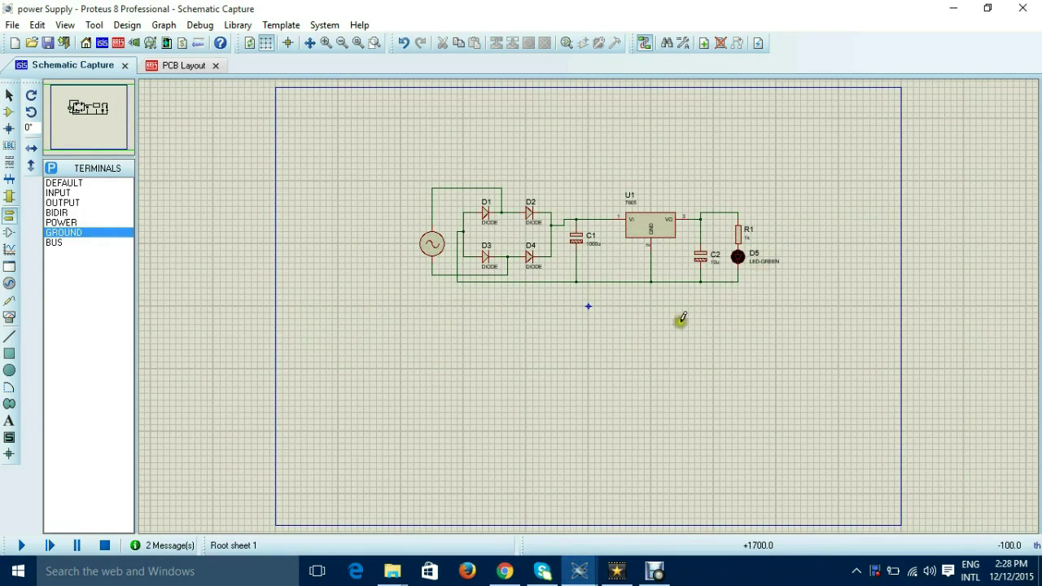
Step: Place one GROUND terminal below the circuit and wire it to the ground line between C1 and the 7805's GND pin
right_click(639, 303)
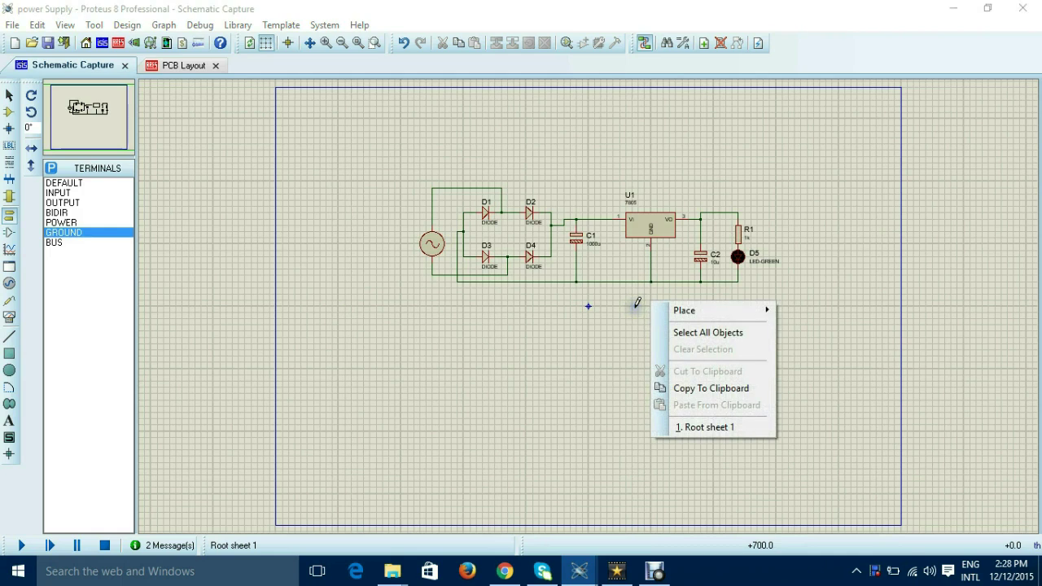
mouse_move(680, 317)
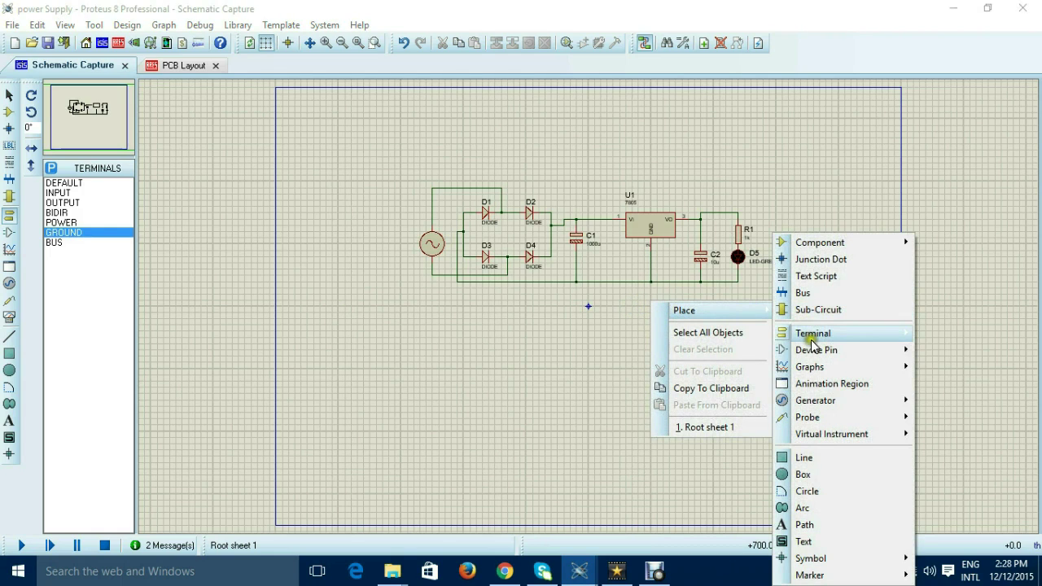
mouse_move(835, 343)
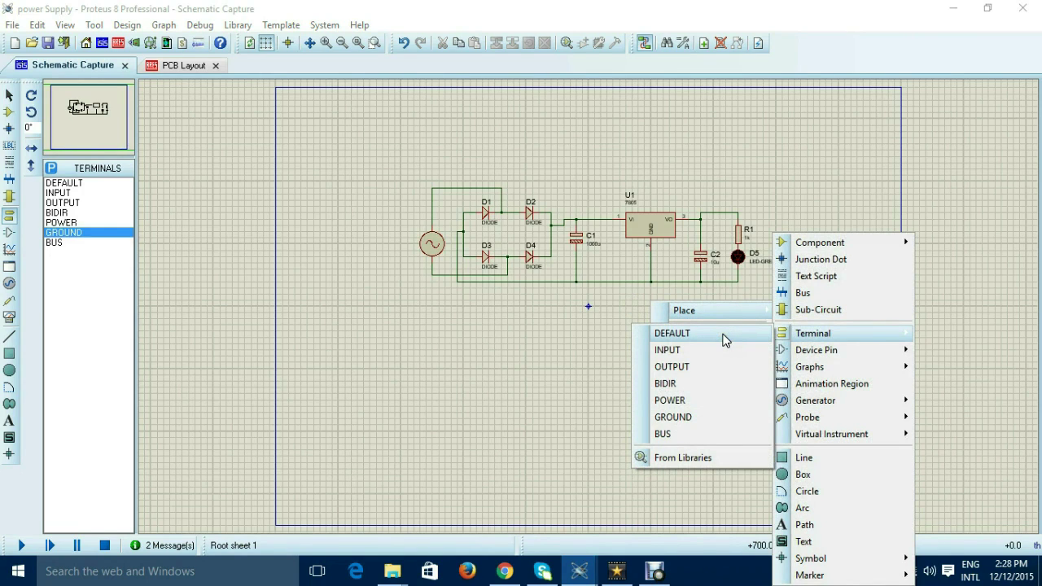
left_click(684, 419)
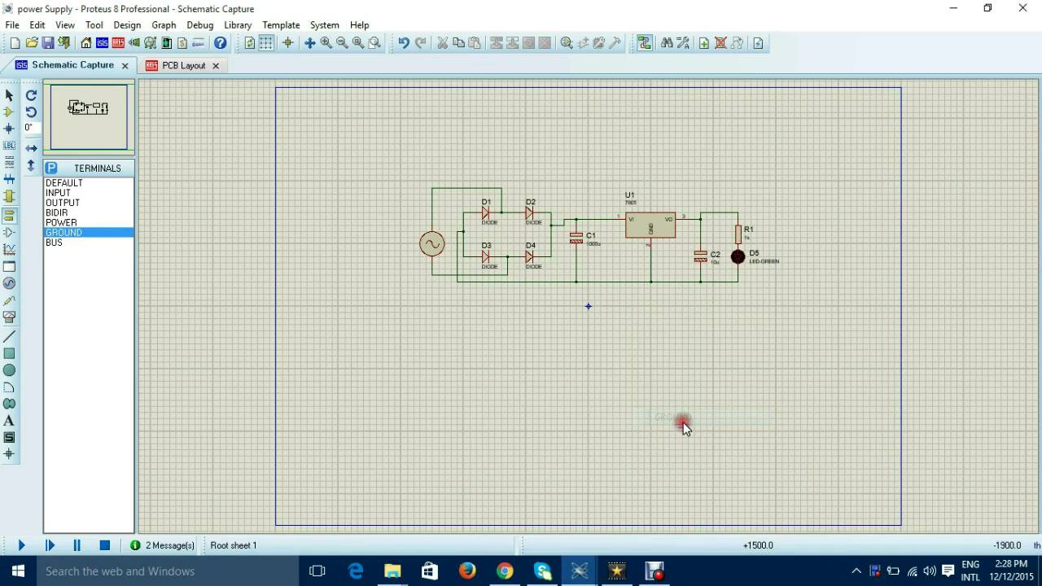
left_click(615, 306)
left_click(613, 306)
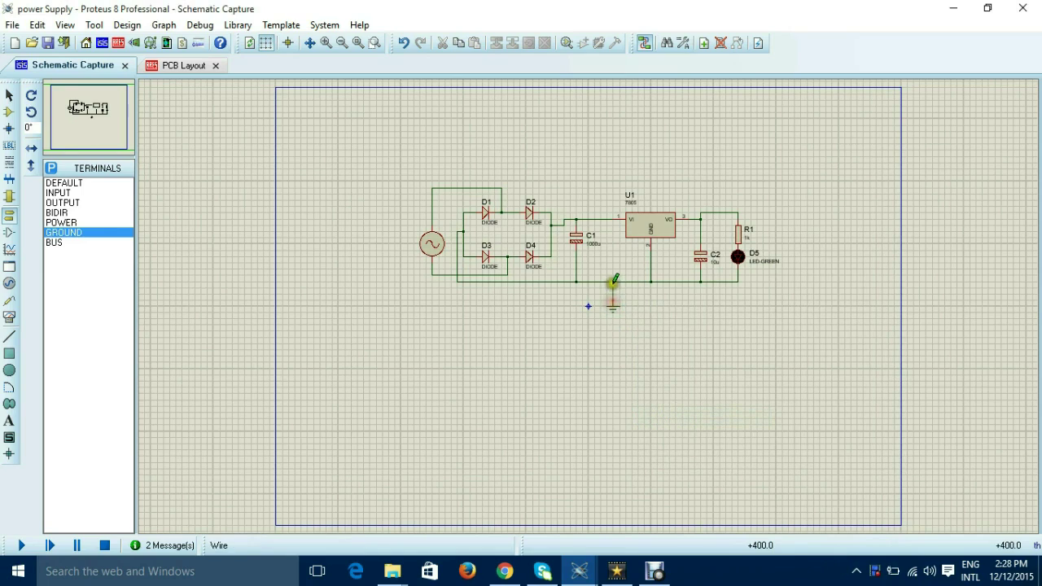
left_click(615, 281)
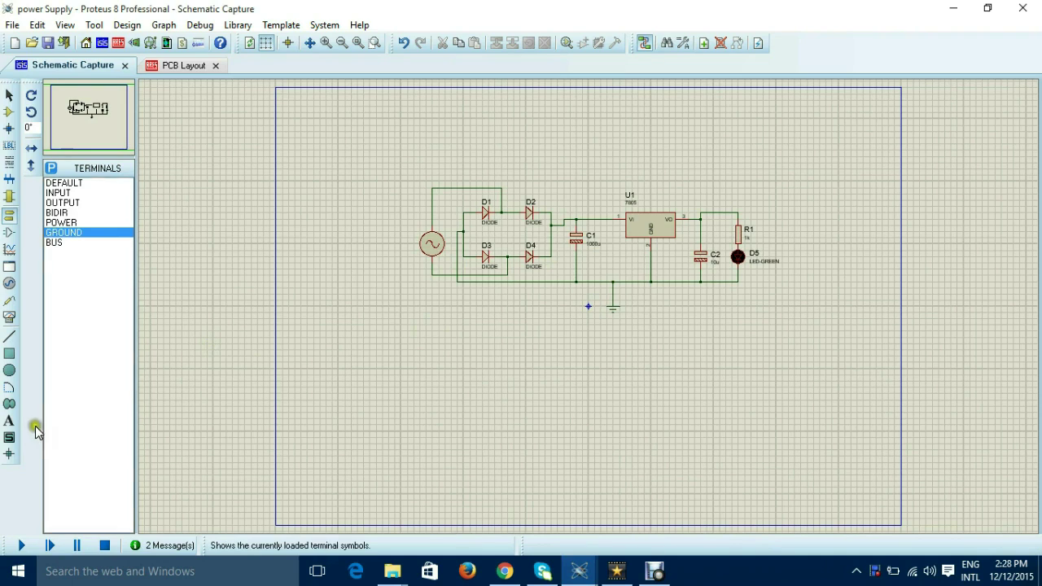
Step: Run the simulation, examine the green LED's brightness up close, and stop the simulation
left_click(83, 548)
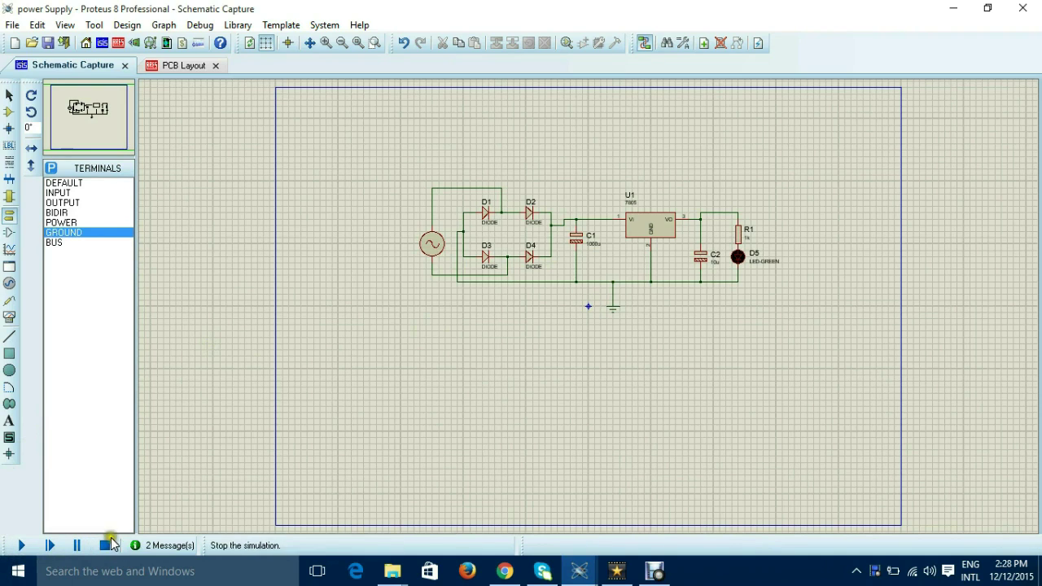
left_click(22, 545)
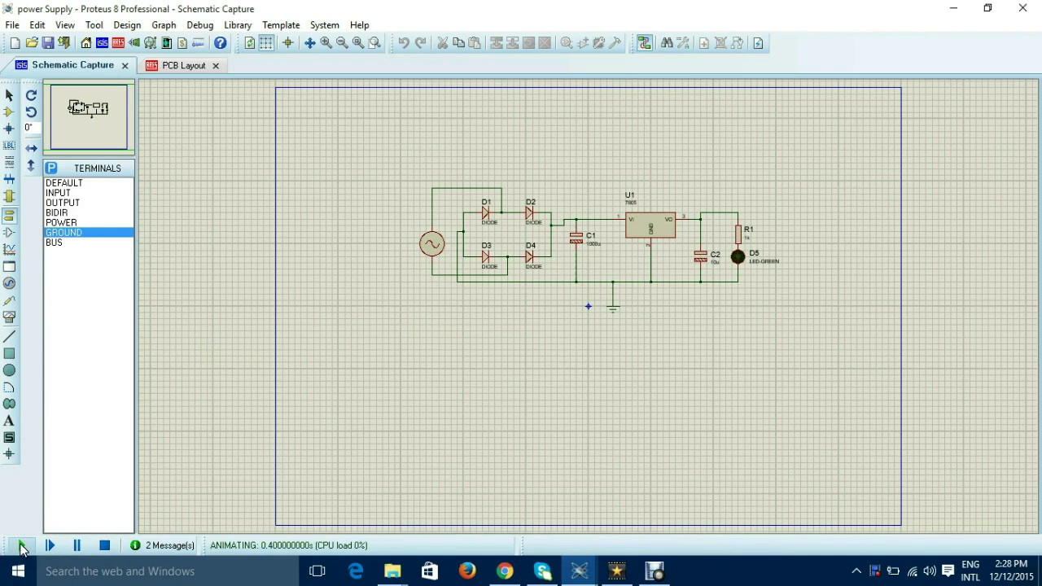
scroll(742, 265, "up", 4)
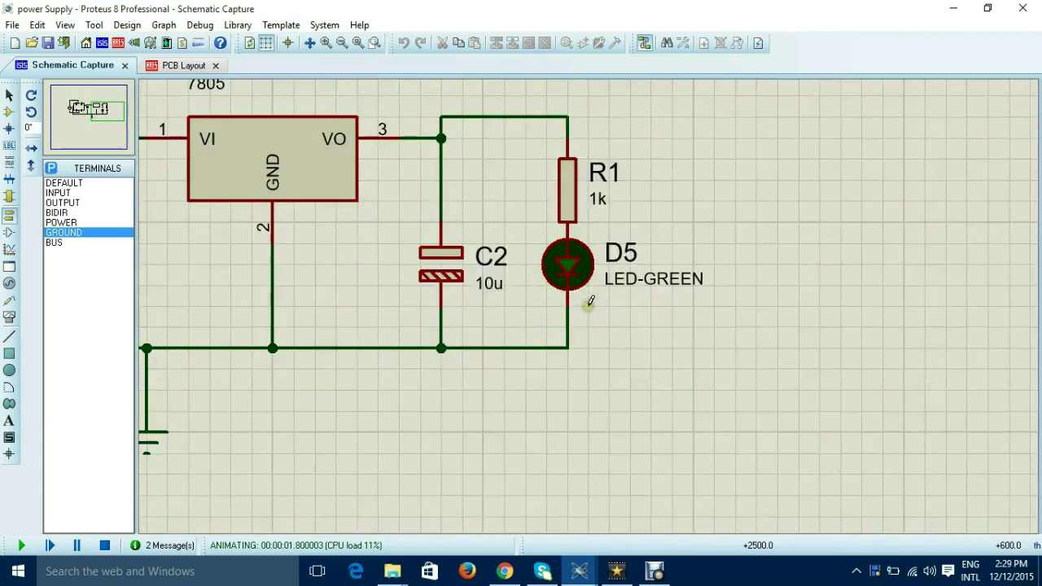
scroll(591, 301, "up", 1)
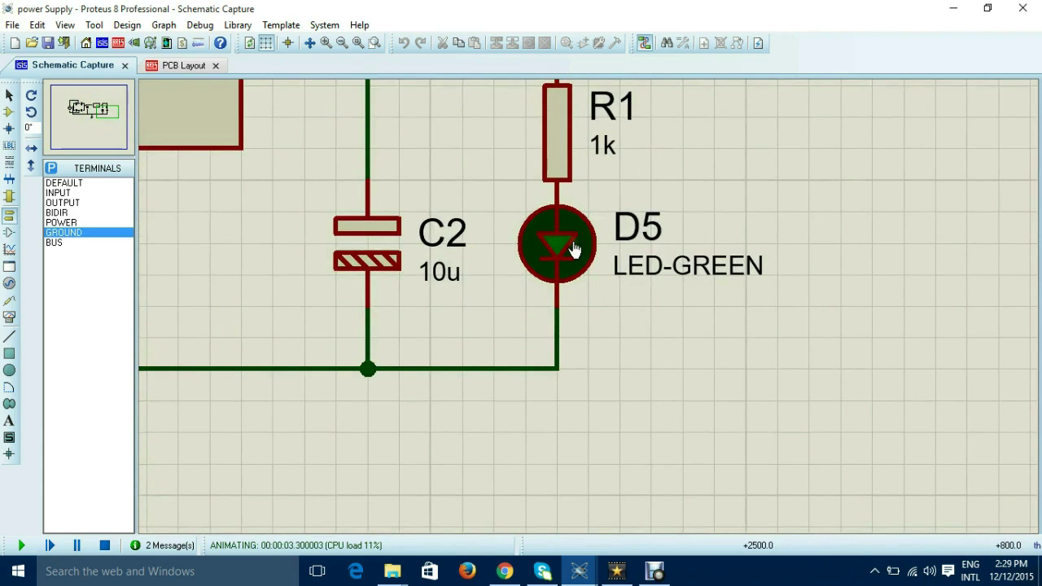
scroll(574, 250, "down", 2)
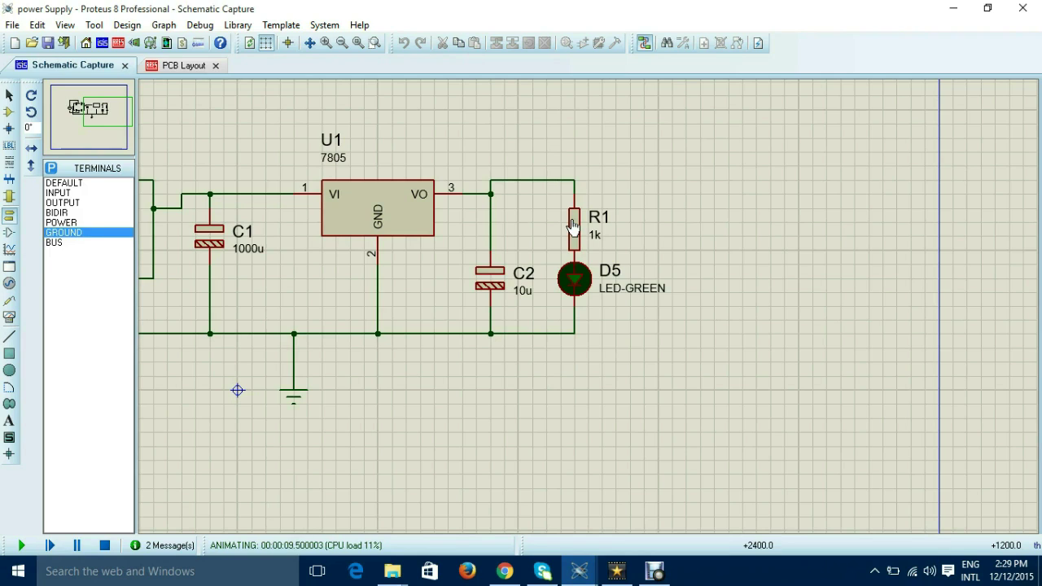
left_click(105, 550)
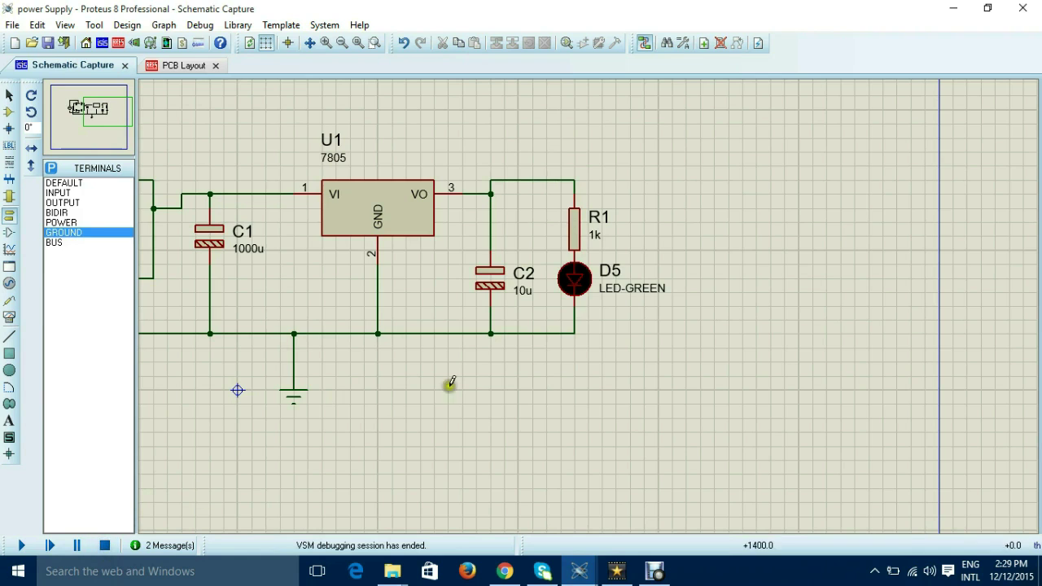
Step: Set R1's resistance to 100 and check the green LED with a brief simulation run
double_click(574, 238)
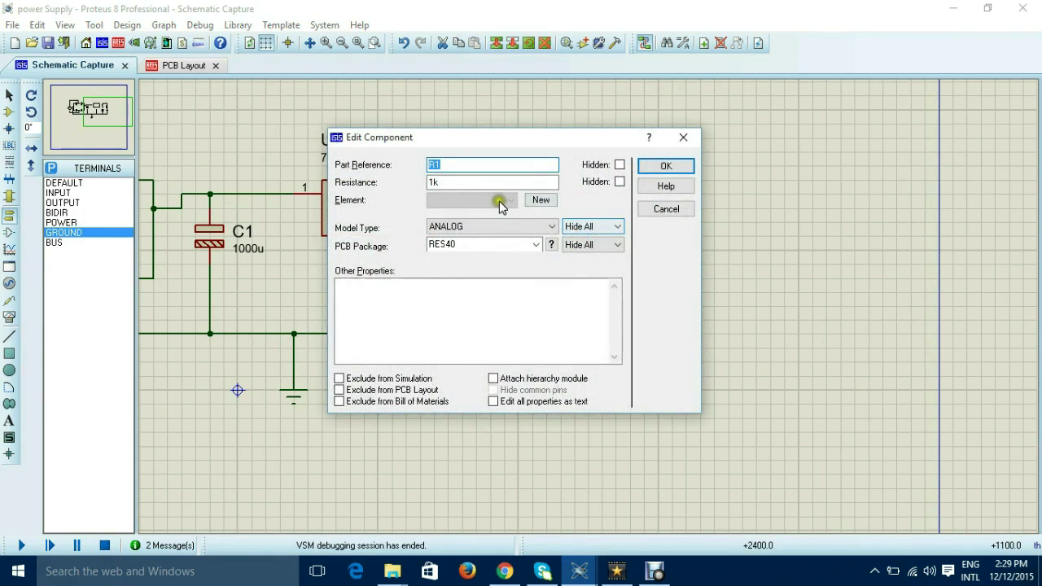
left_click(442, 180)
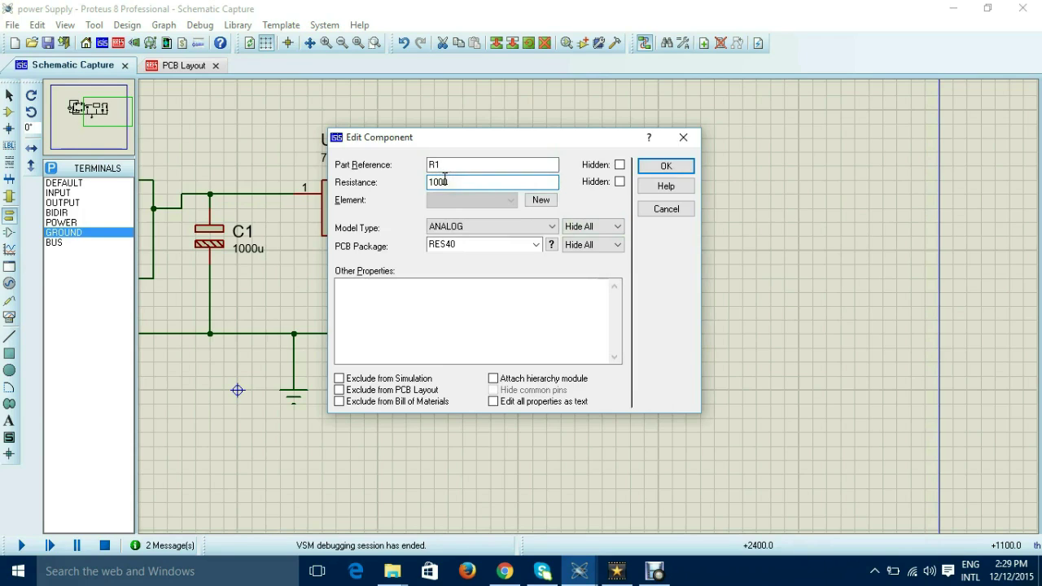
type("100")
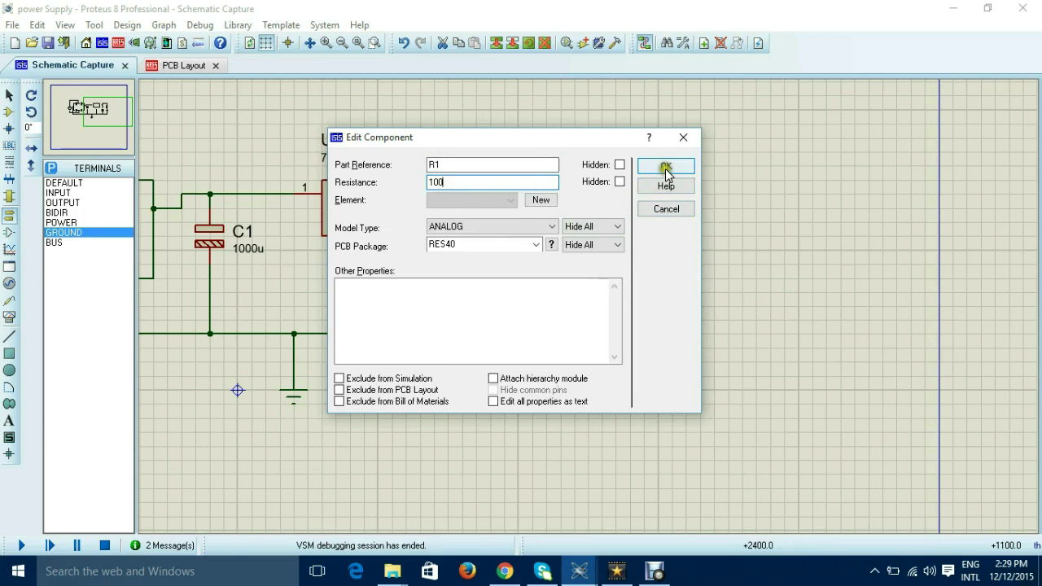
left_click(665, 165)
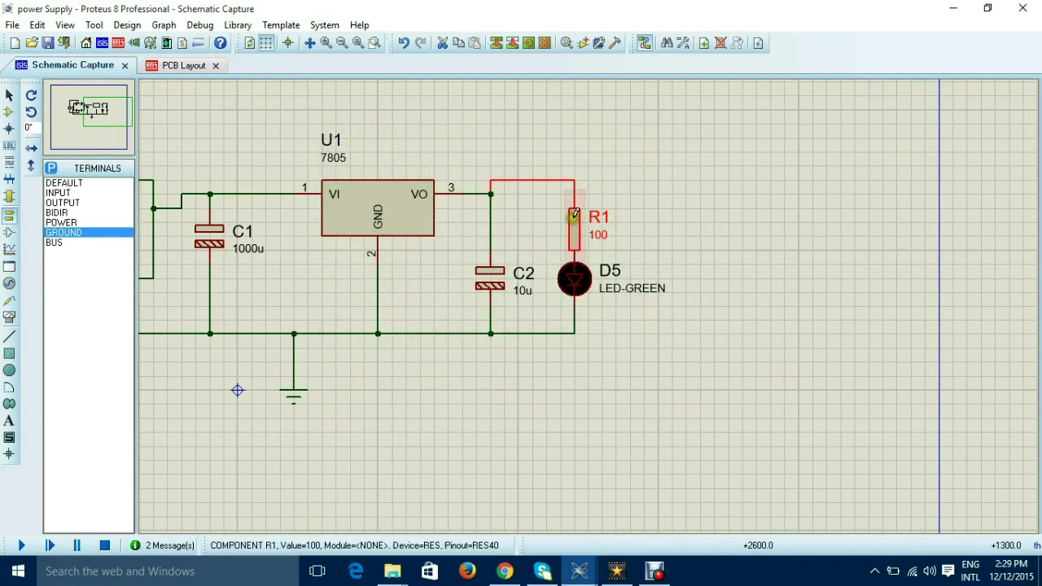
left_click(19, 544)
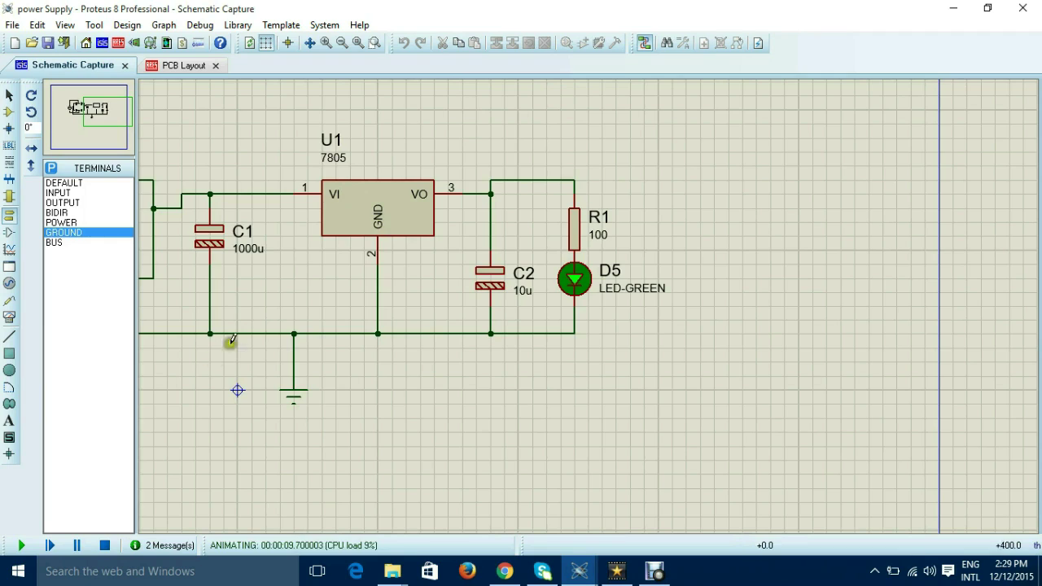
left_click(97, 546)
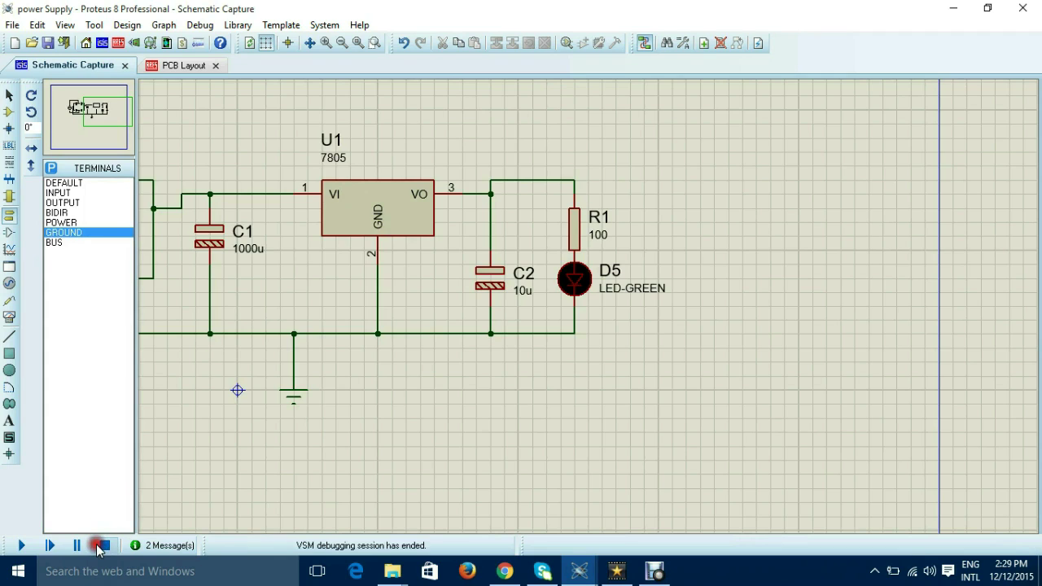
Step: Place one DC VOLTMETER to the right of R1 and the LED, wiring its positive terminal to the output line and its negative to the ground line
left_click(9, 324)
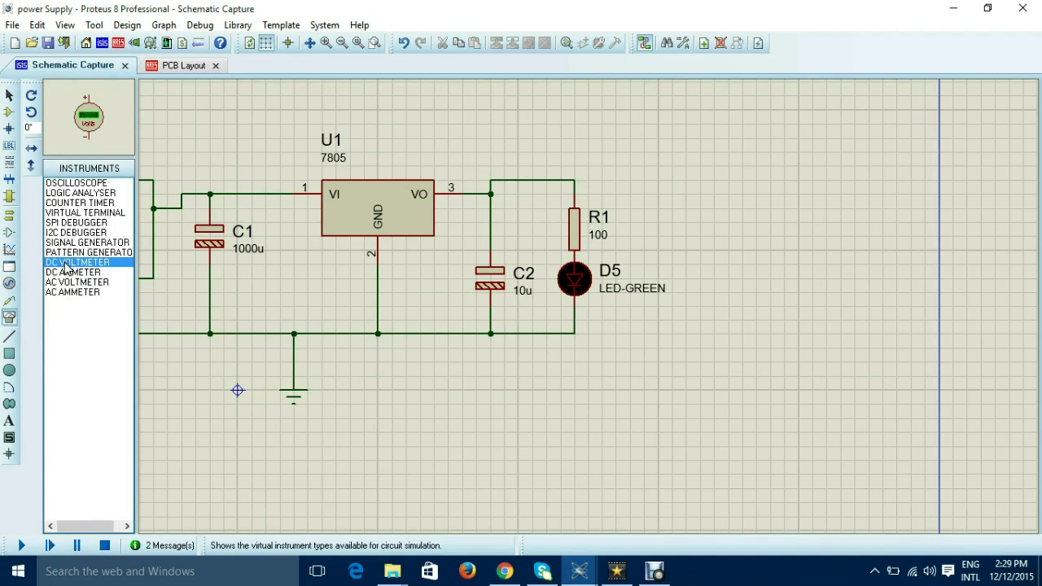
left_click(696, 234)
left_click(697, 229)
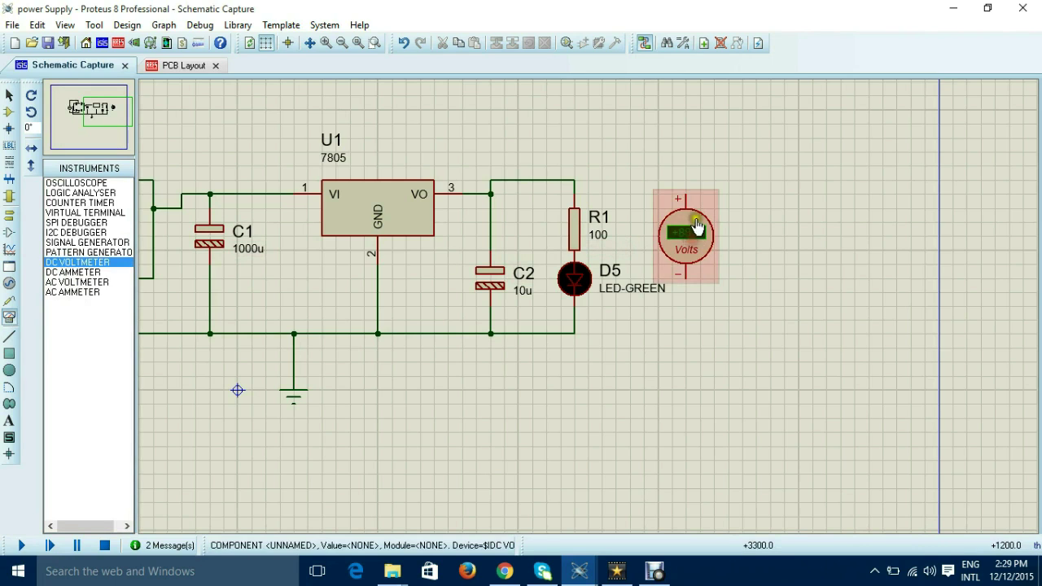
left_click(686, 195)
left_click(575, 179)
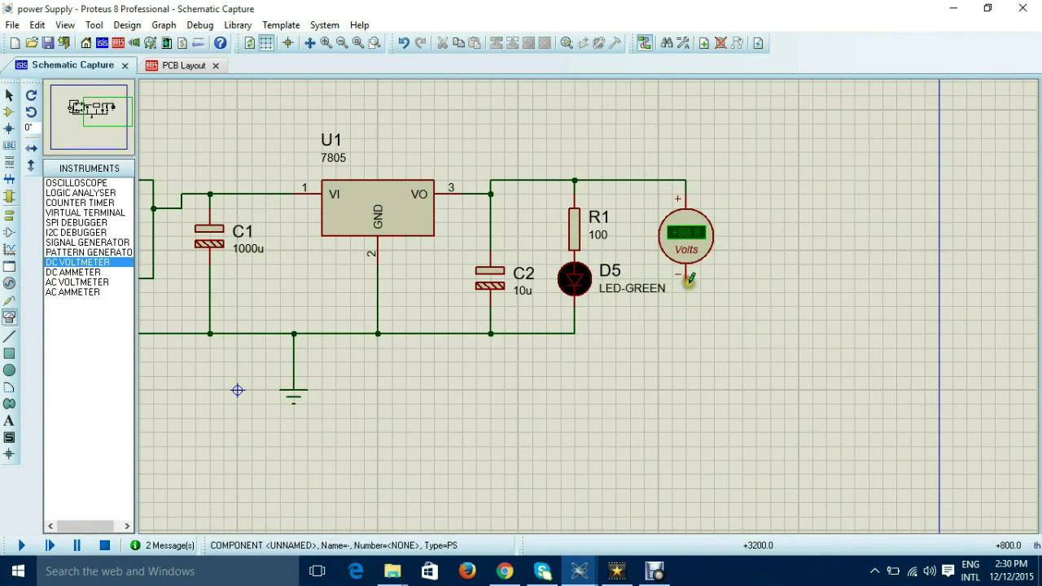
left_click(687, 278)
left_click(583, 326)
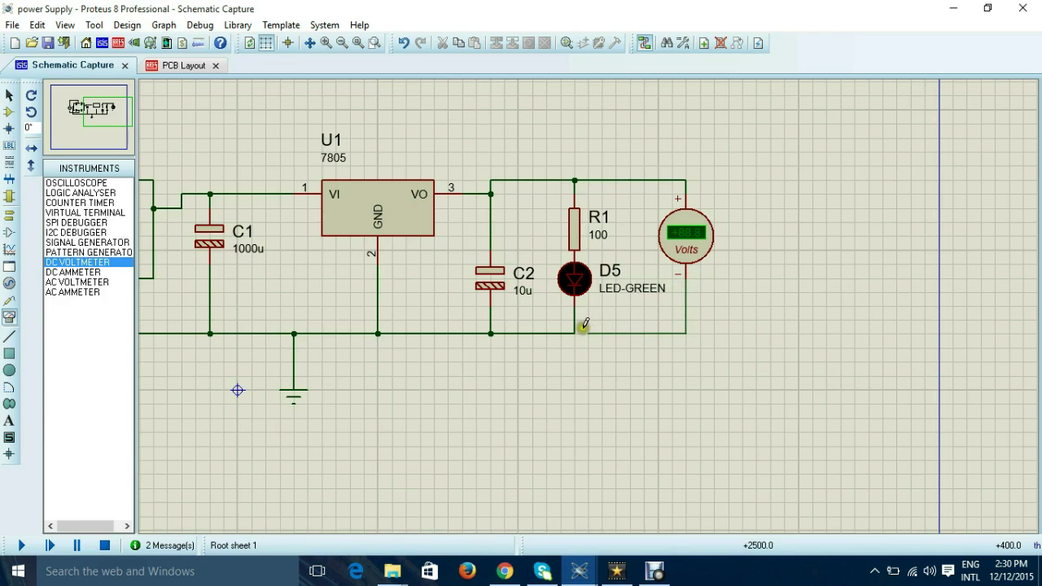
Step: Run the simulation and read the regulator's output voltage on the DC voltmeter
left_click(24, 545)
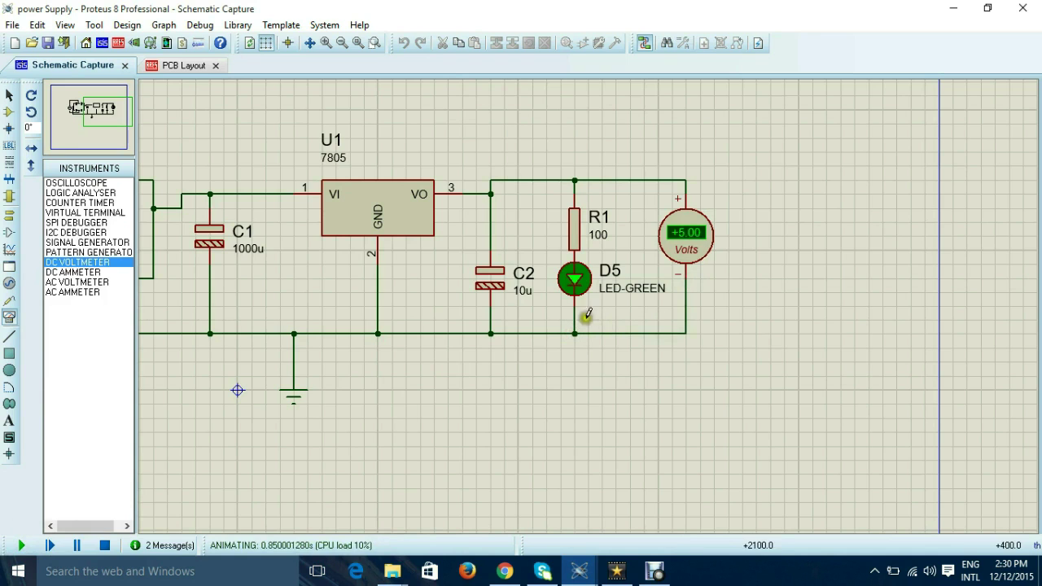
scroll(689, 248, "up", 2)
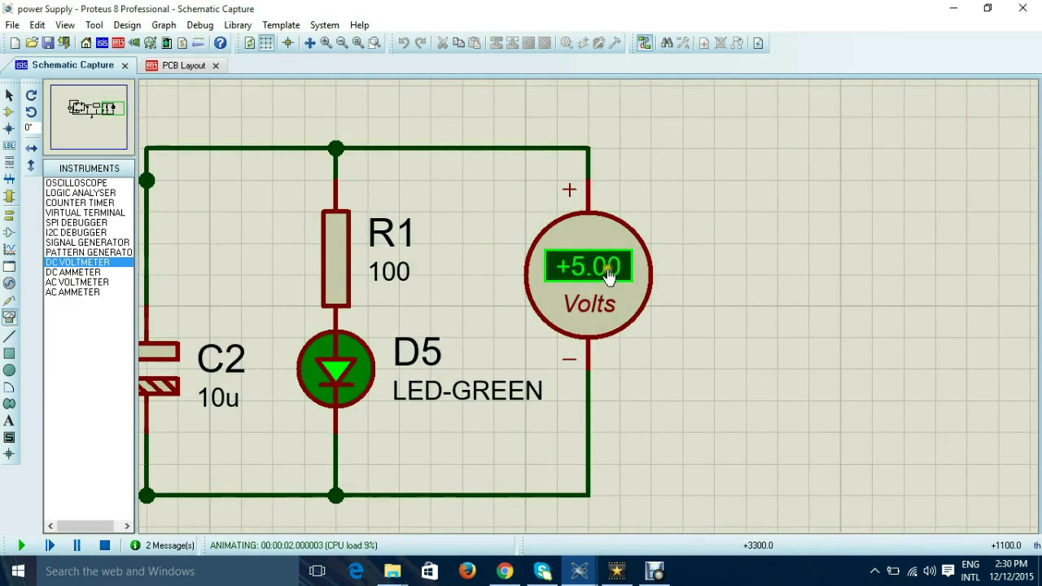
scroll(628, 295, "down", 2)
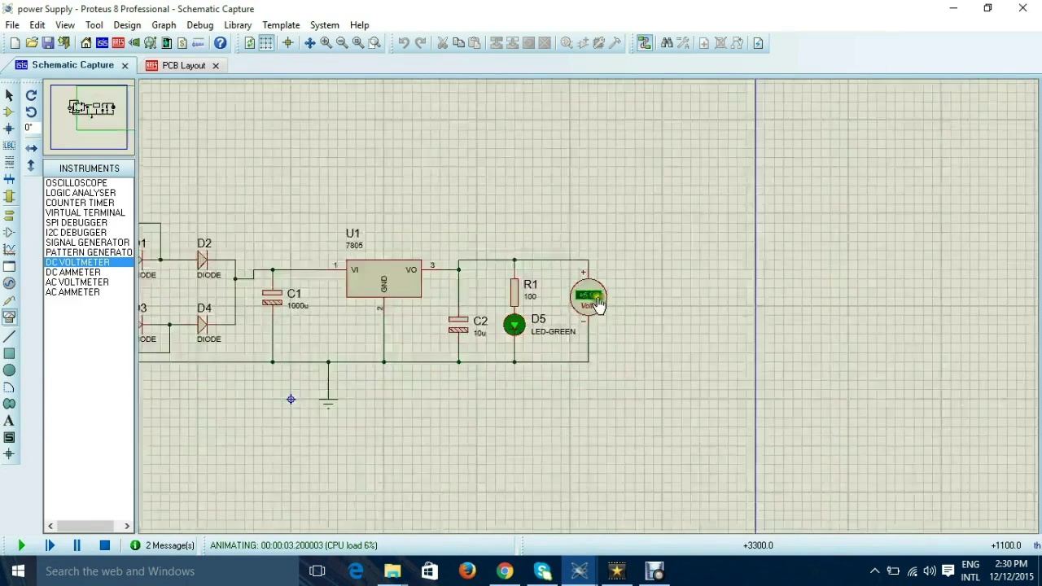